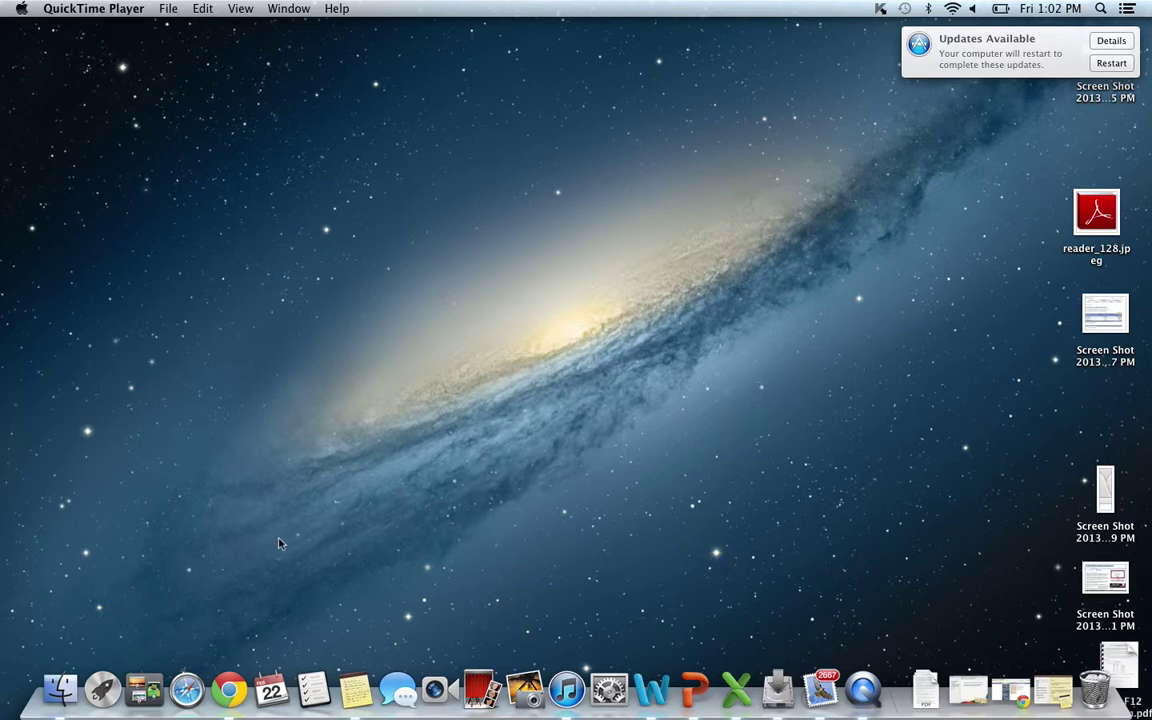
- Search the MLibrary website for 'google scholar' and open Google Scholar from the results
click(238, 705)
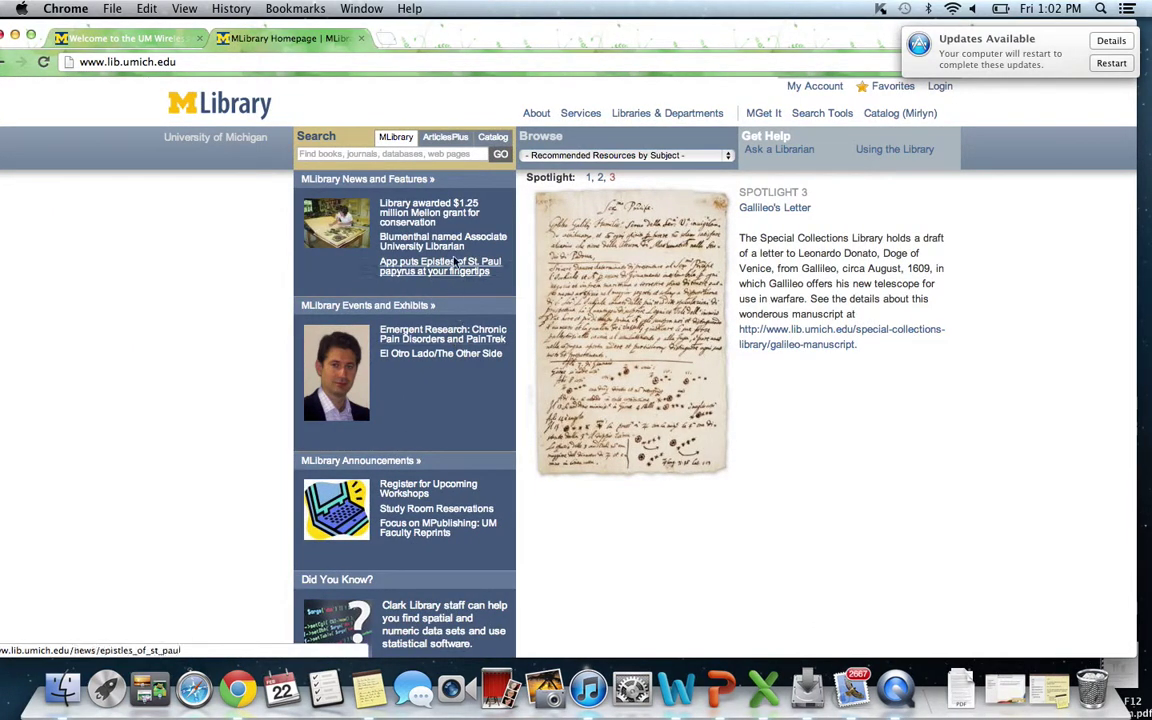
click(436, 156)
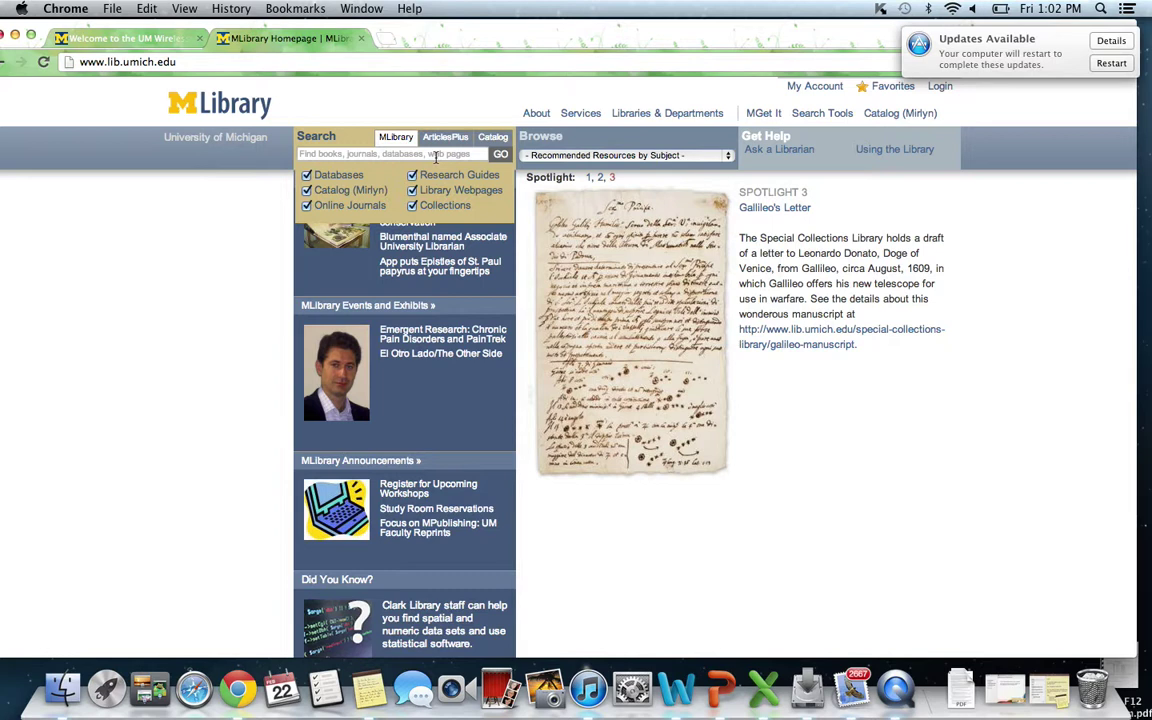
click(436, 155)
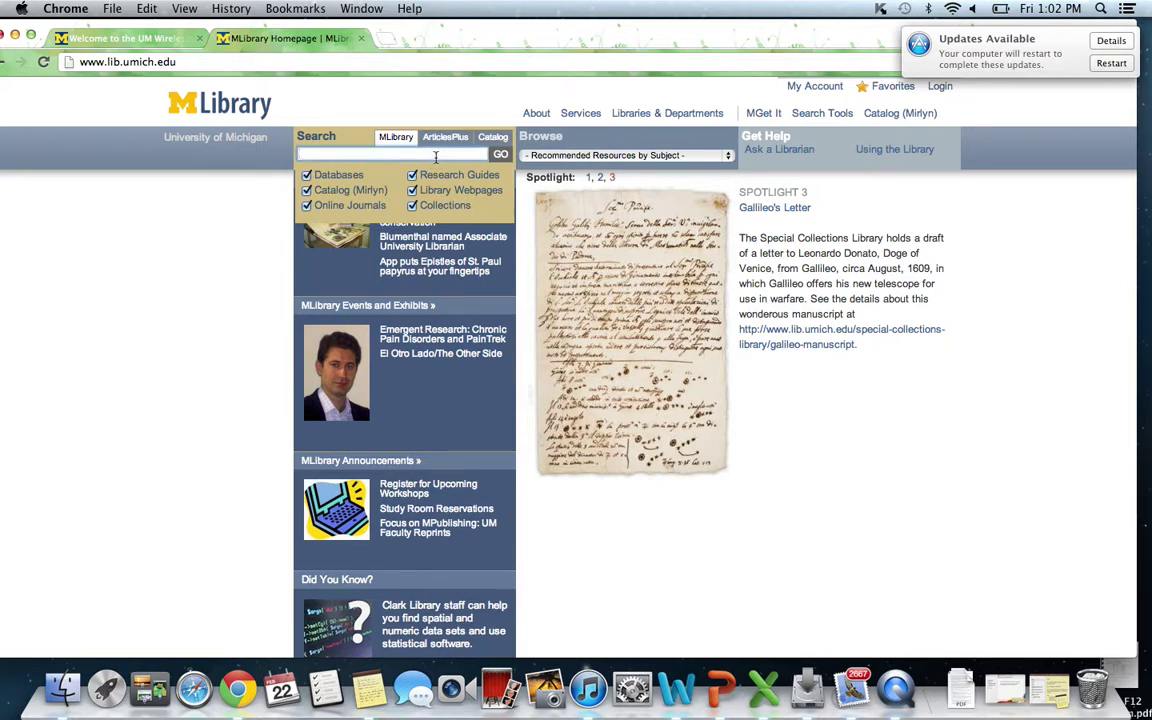
text(google scho)
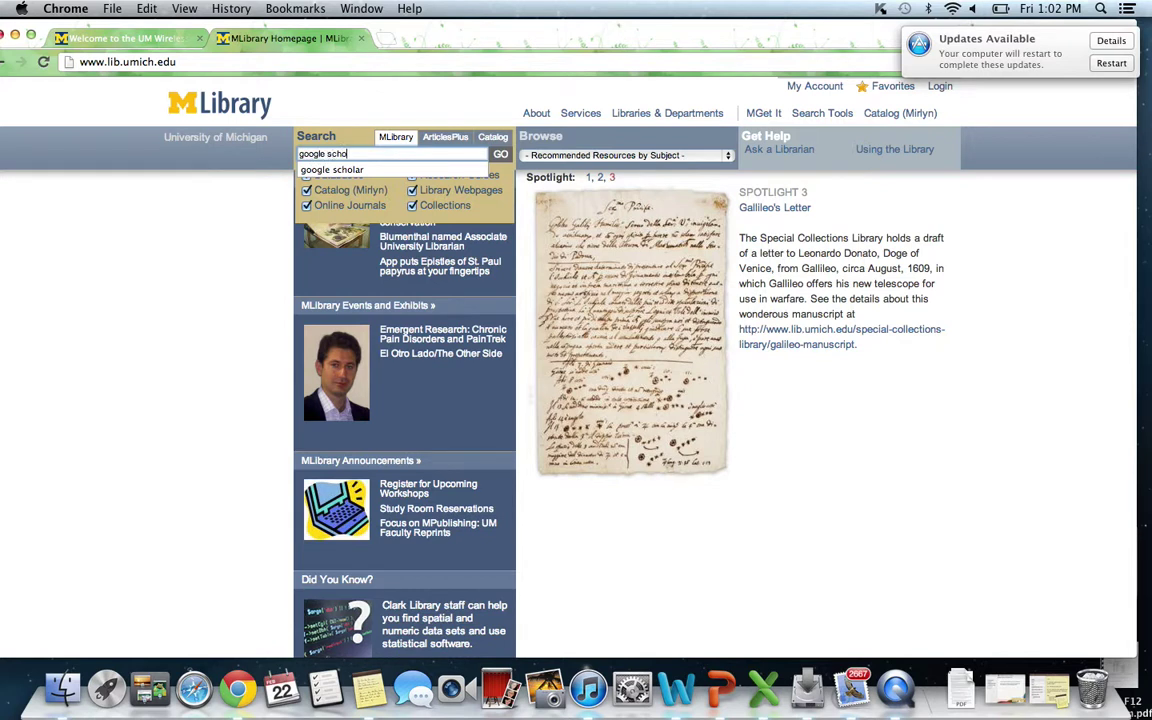
text(lar)
key(Return)
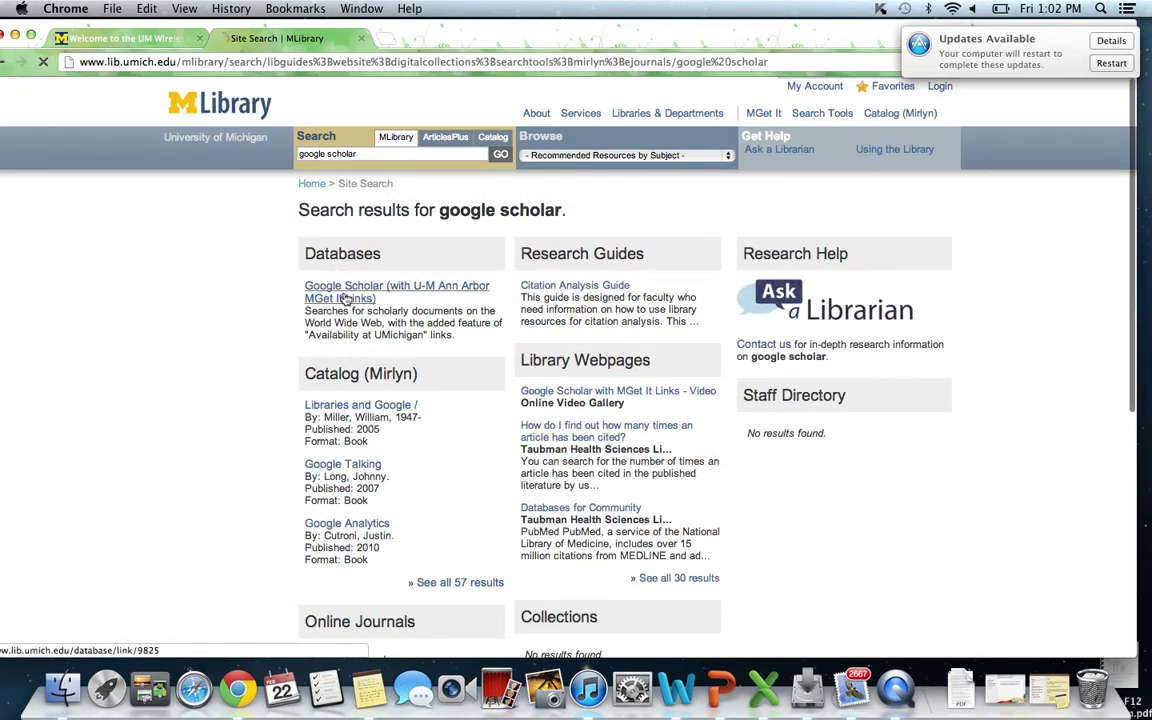
click(345, 298)
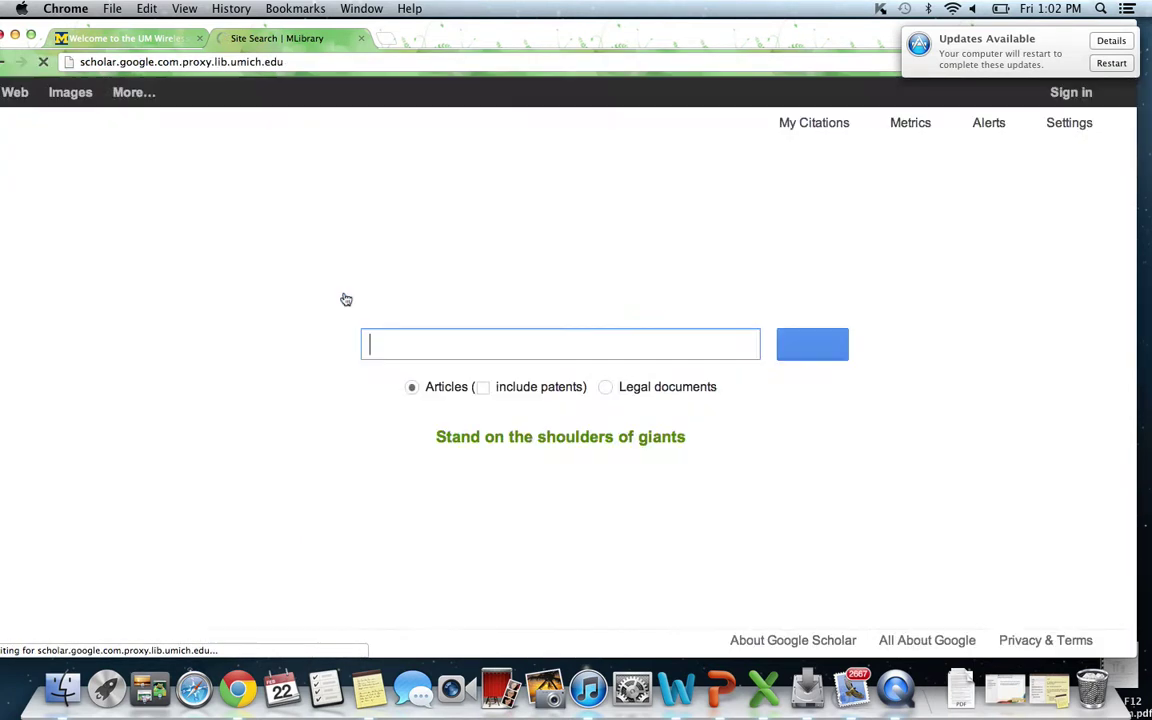
- Search Google Scholar for 'casual sex conley' and open the first result's citation options
click(464, 337)
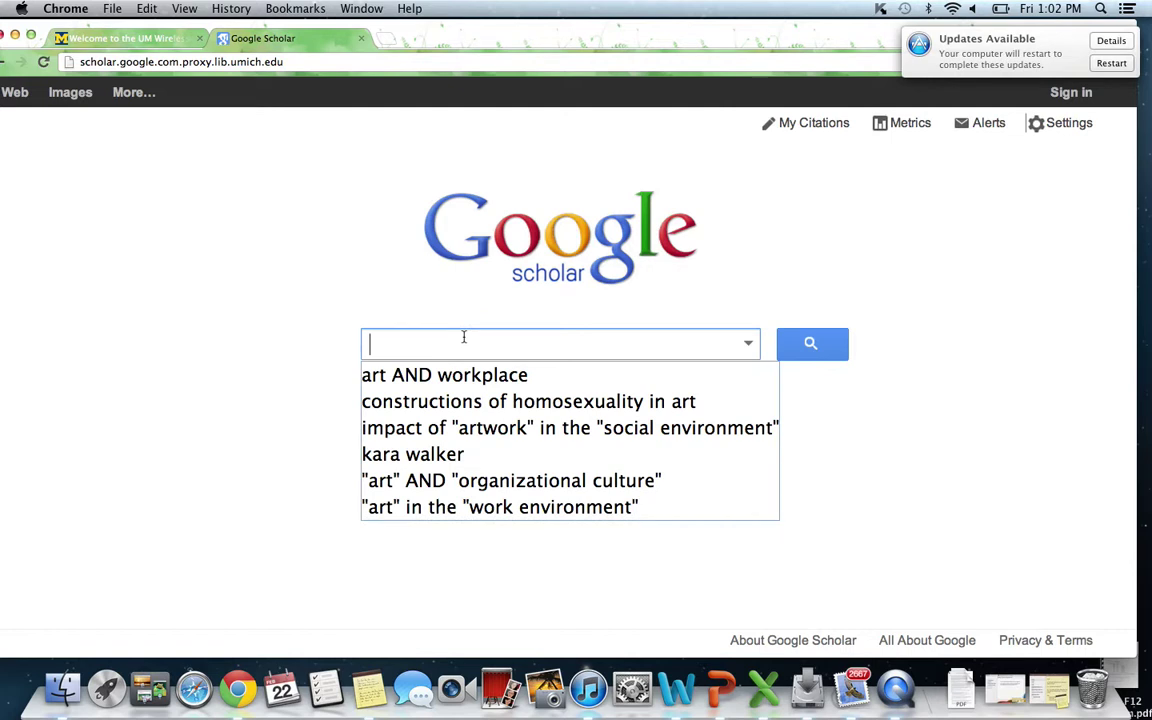
text(casua)
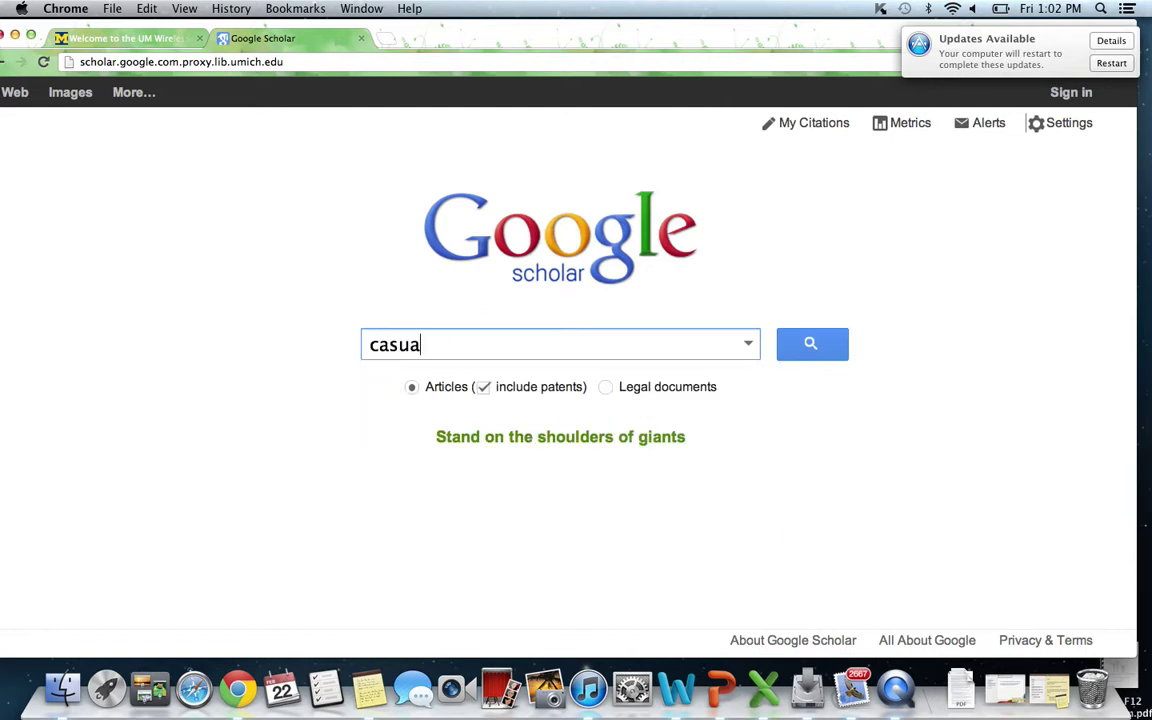
text(l sex conley)
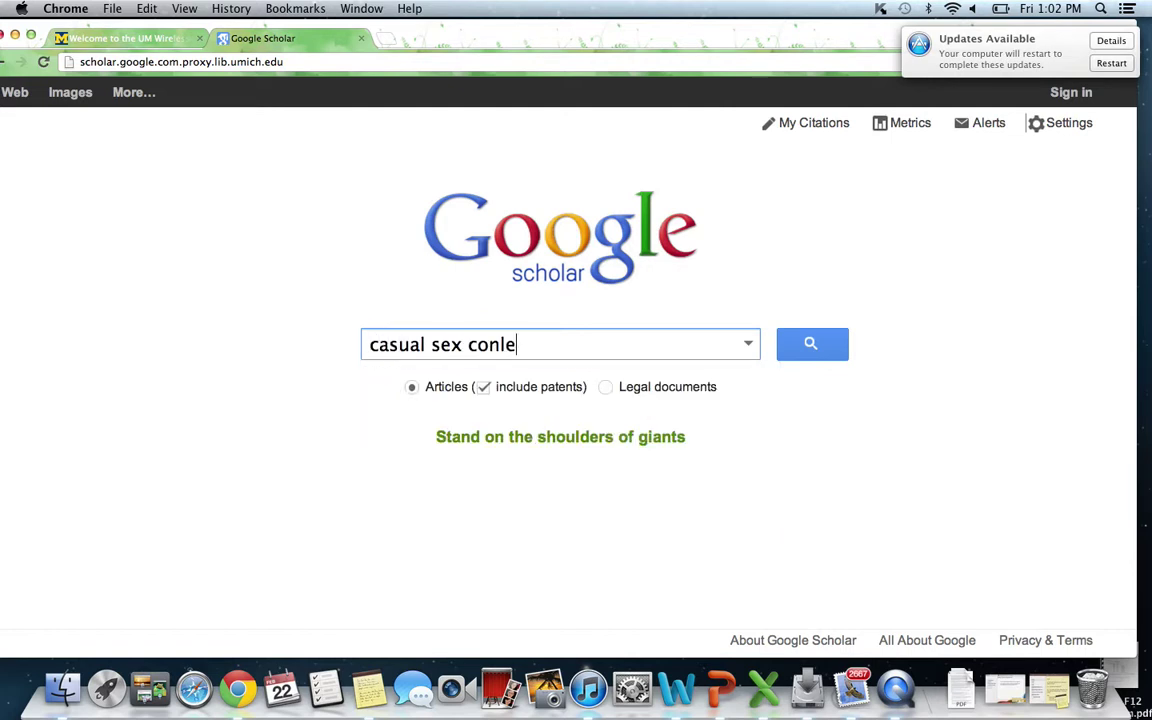
key(Return)
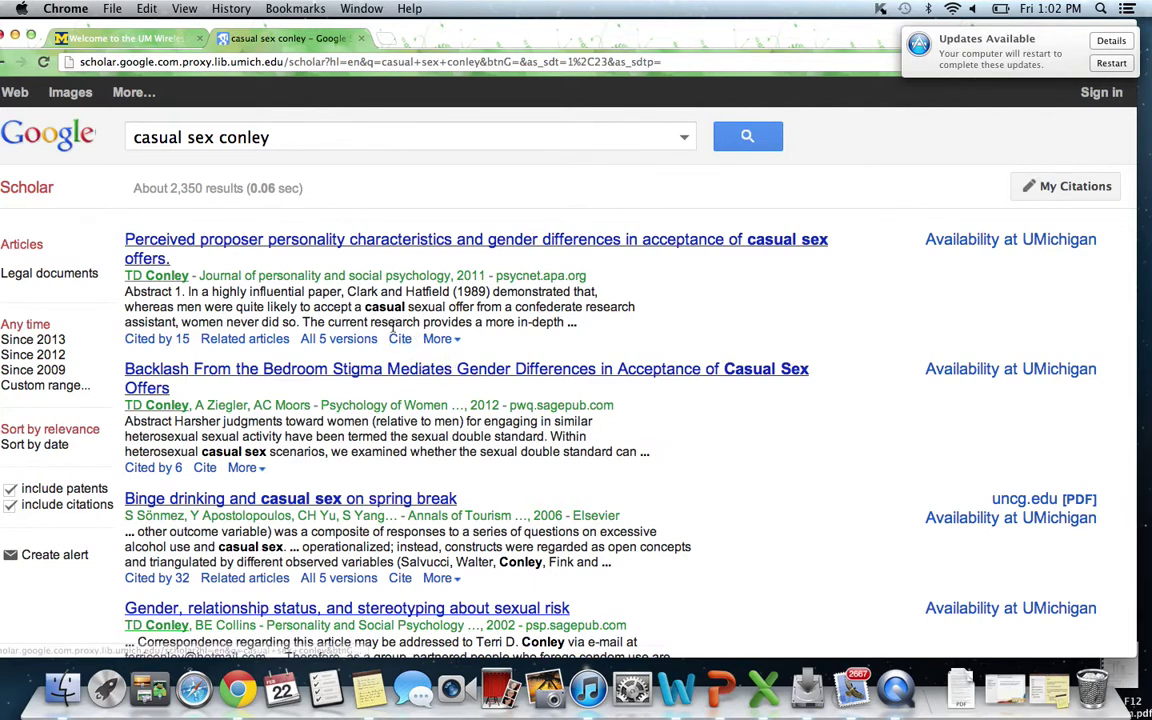
click(400, 338)
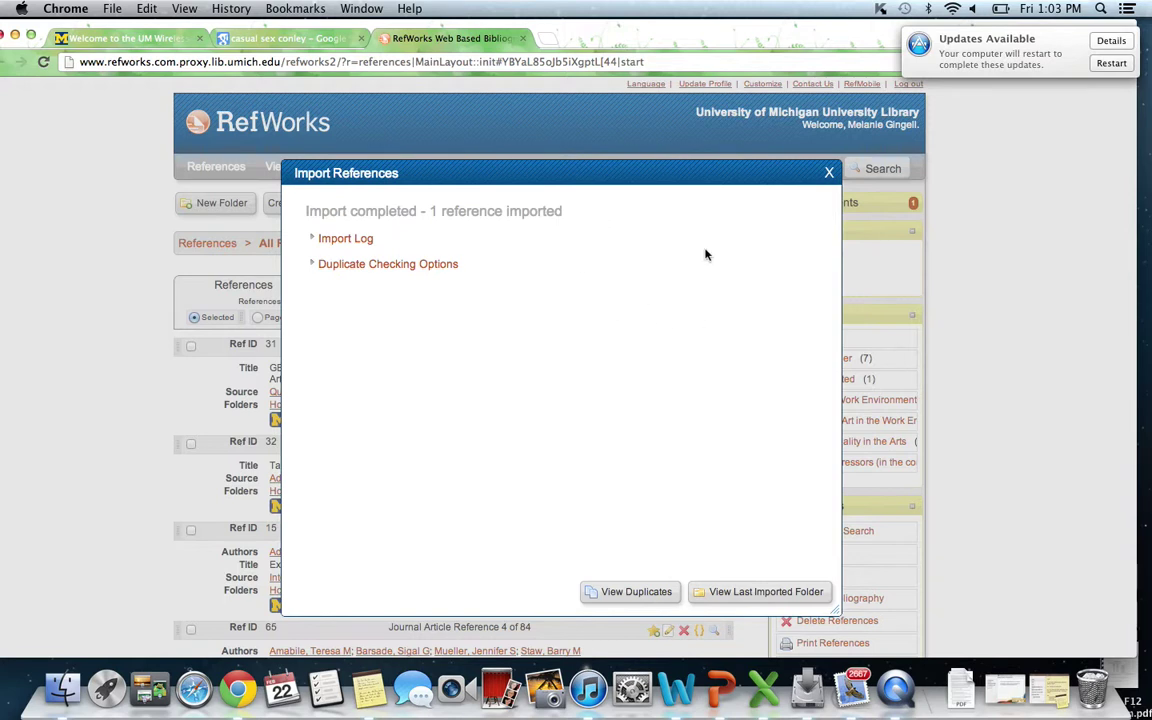
- View the casual sex offers article in RefWorks' Last Imported folder, then return to Scholar
click(728, 591)
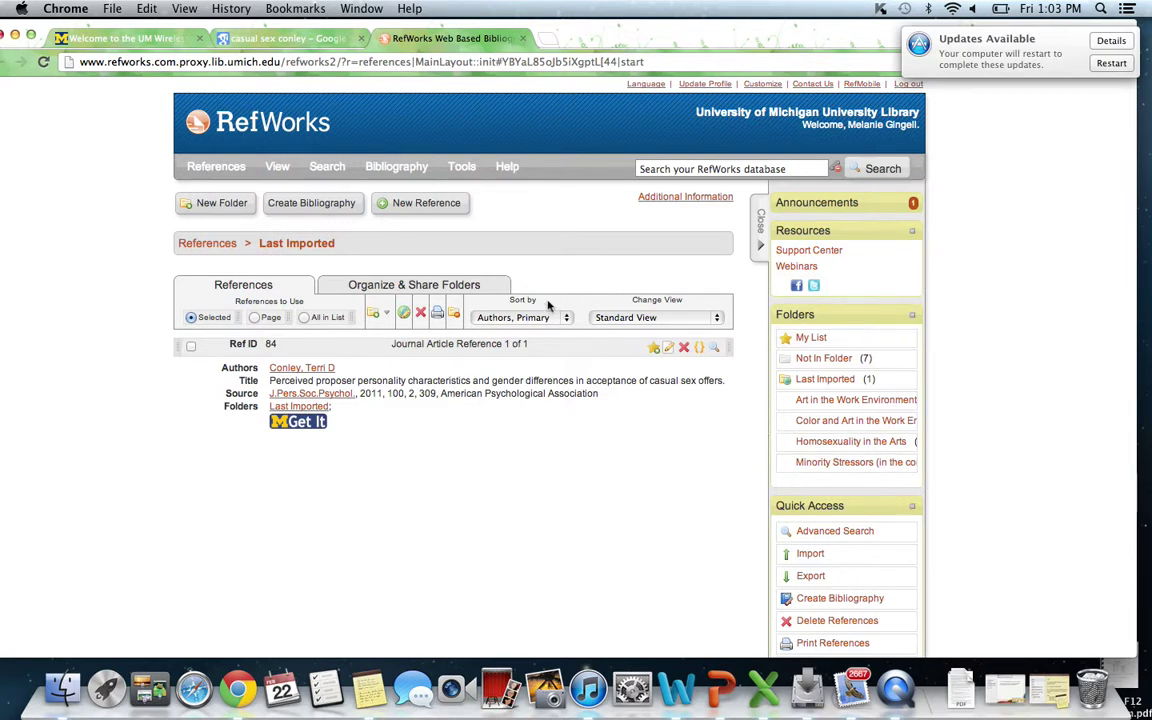
click(514, 347)
mouse_move(514, 347)
mouse_down()
mouse_move(694, 316)
mouse_move(895, 386)
mouse_move(972, 442)
mouse_move(857, 500)
mouse_move(699, 370)
mouse_move(496, 355)
mouse_move(506, 345)
mouse_move(507, 355)
mouse_up()
click(290, 38)
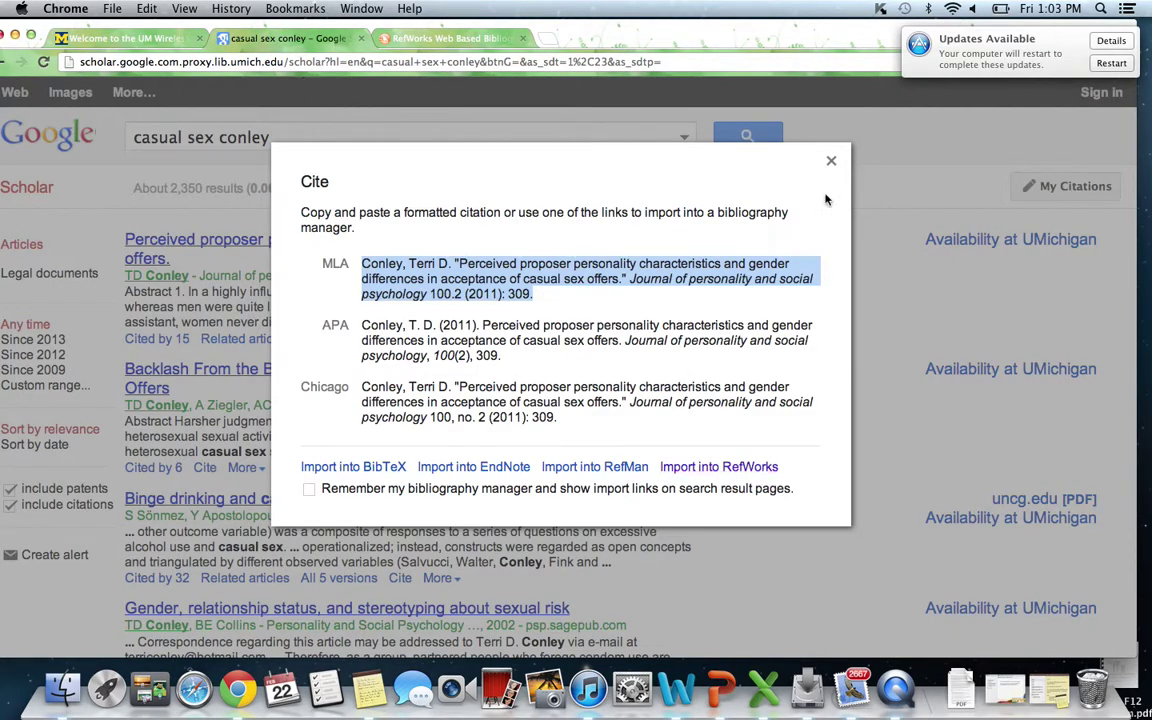
- Close the Cite dialog, search the MLibrary website for 'psychinfo' and open PsycINFO
click(830, 160)
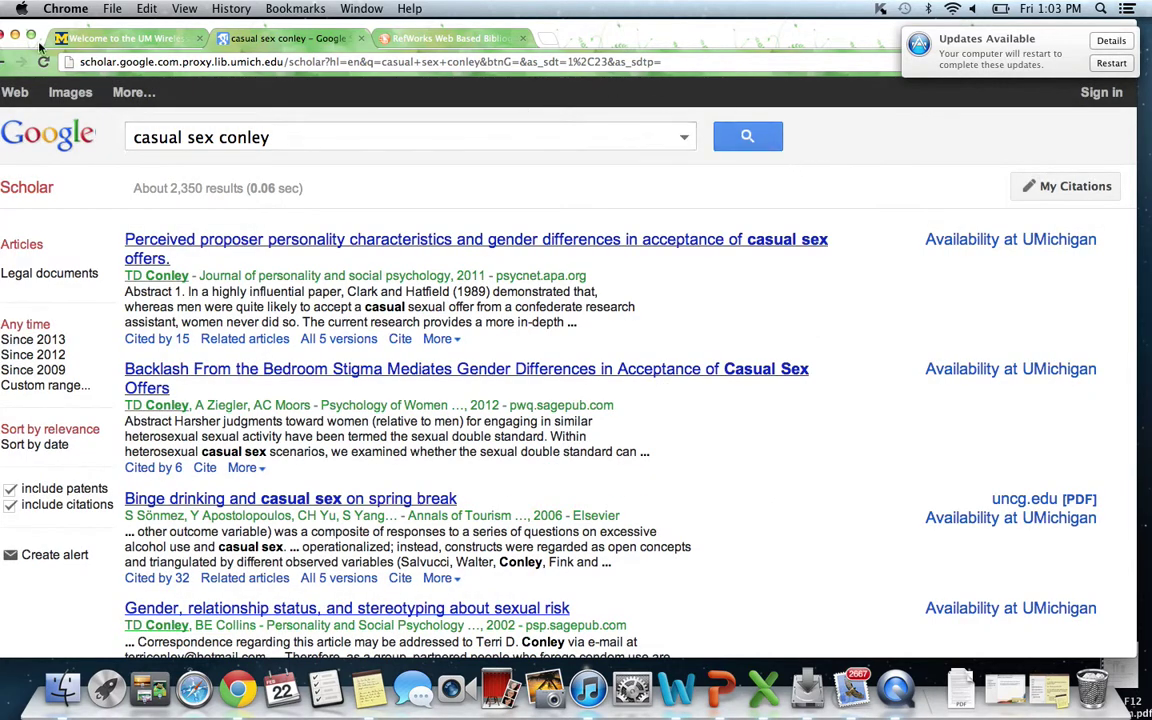
click(5, 61)
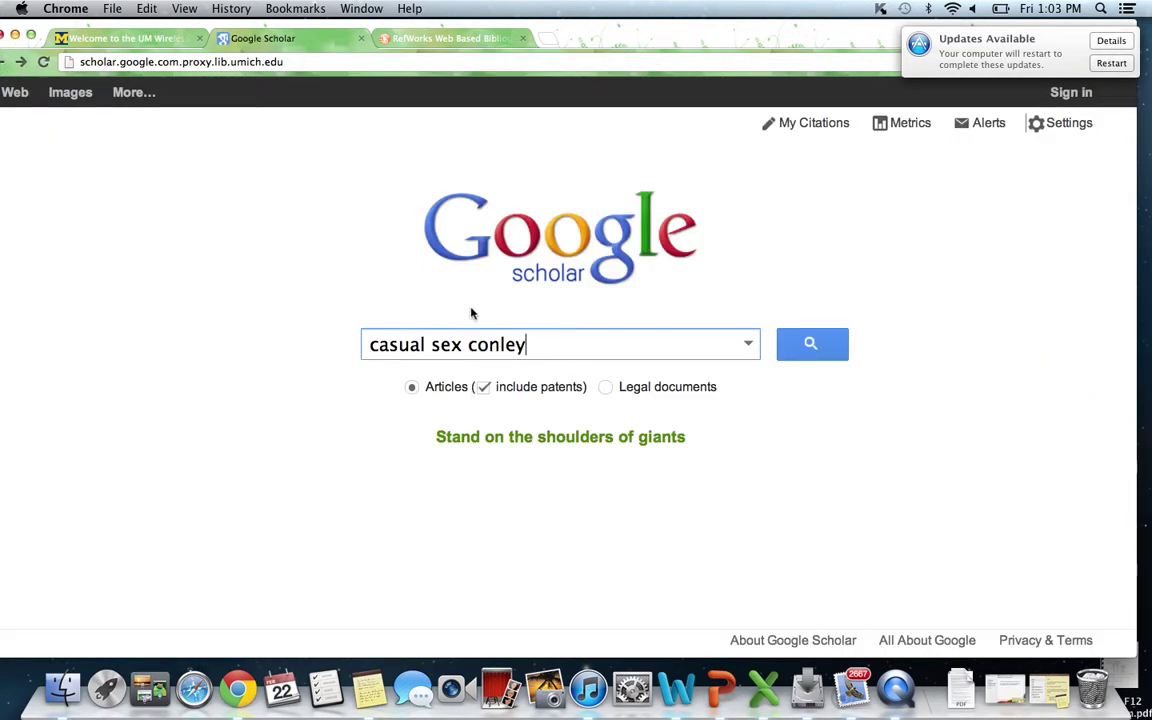
click(5, 62)
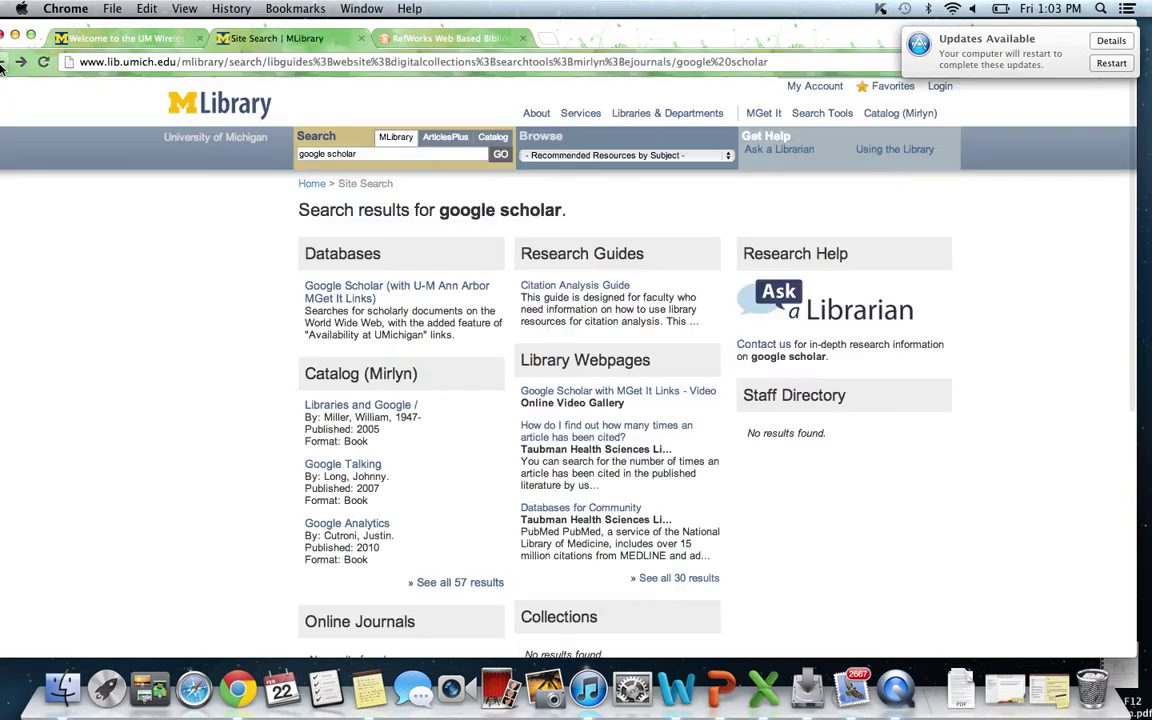
click(357, 155)
drag(357, 155, 303, 150)
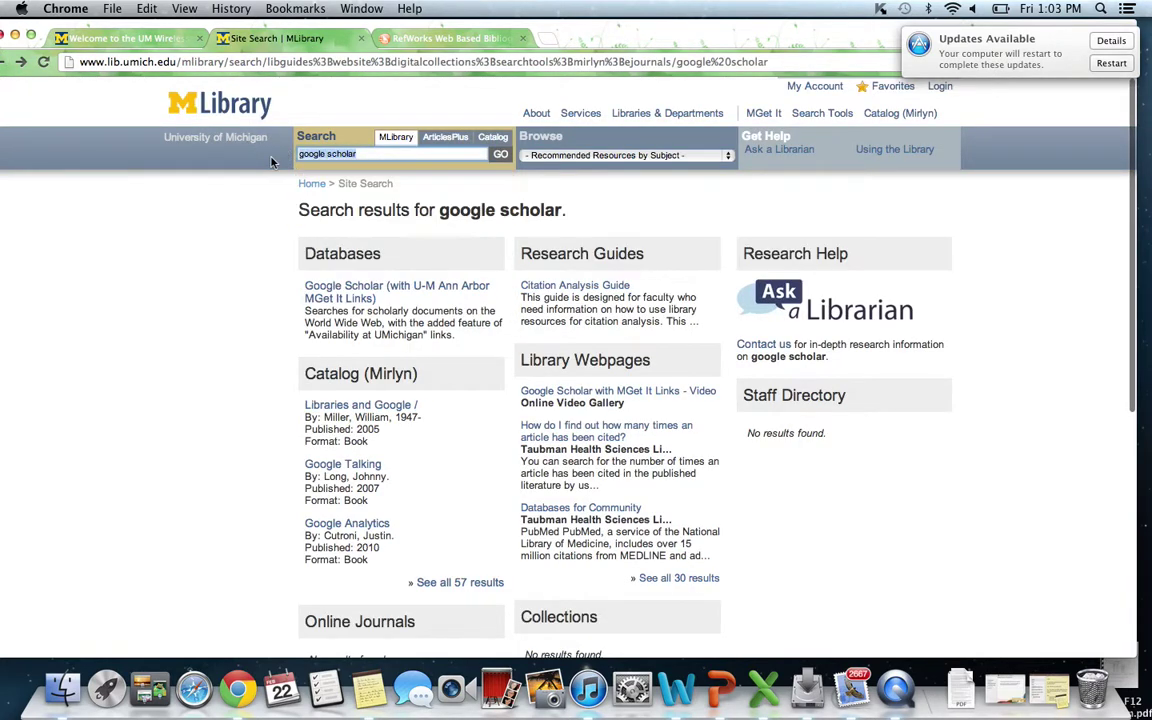
text(ps)
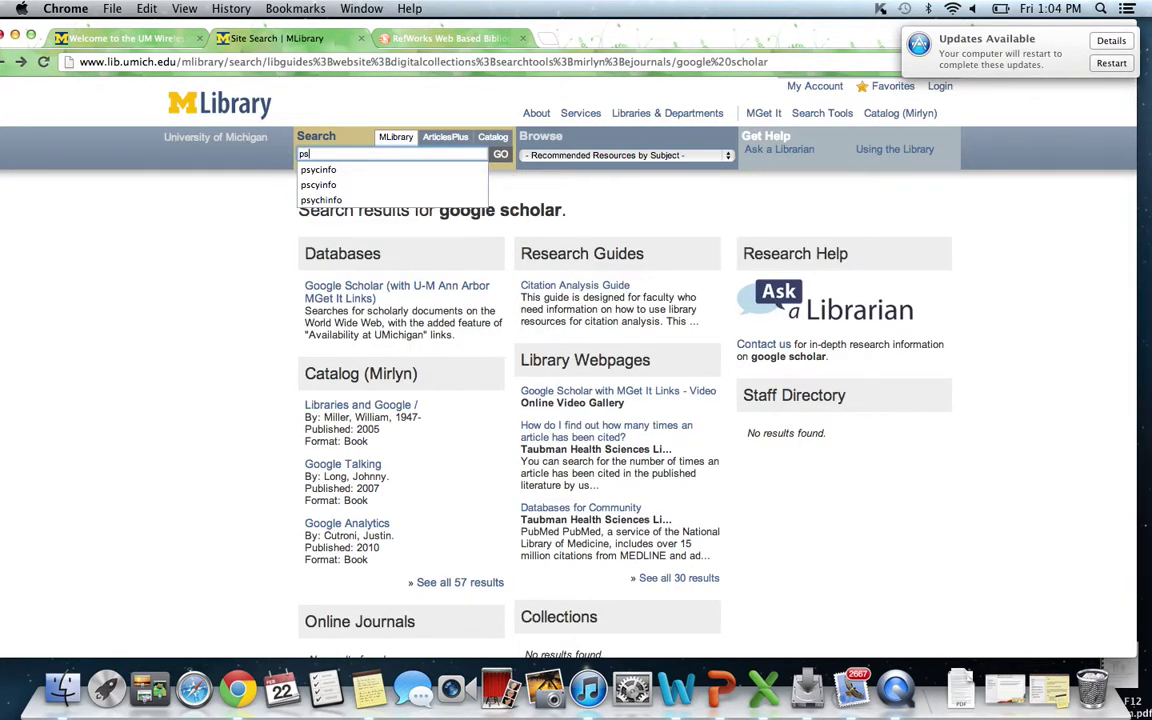
text(ych)
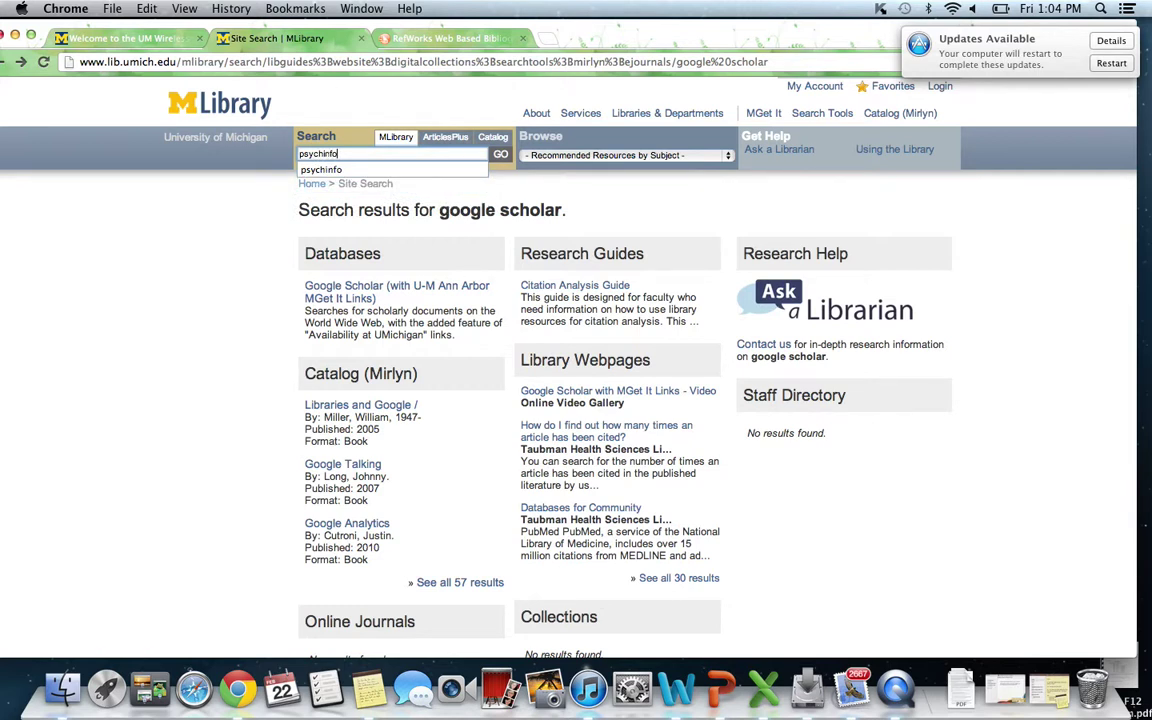
text(info)
key(Return)
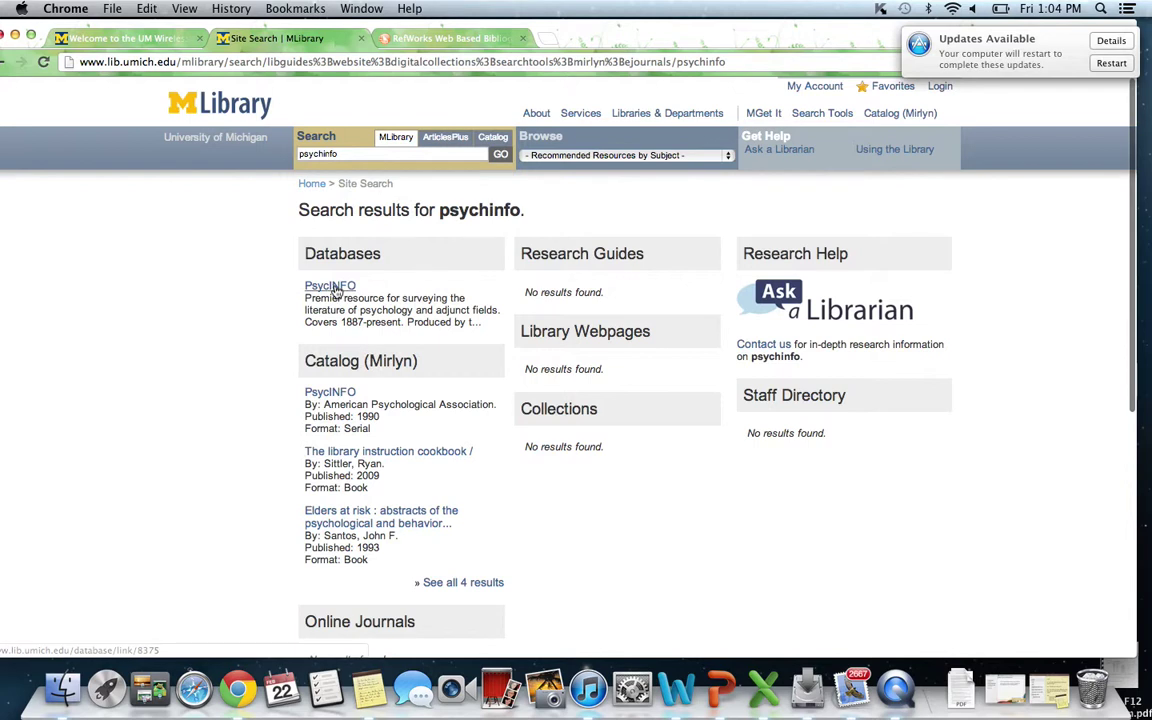
click(335, 287)
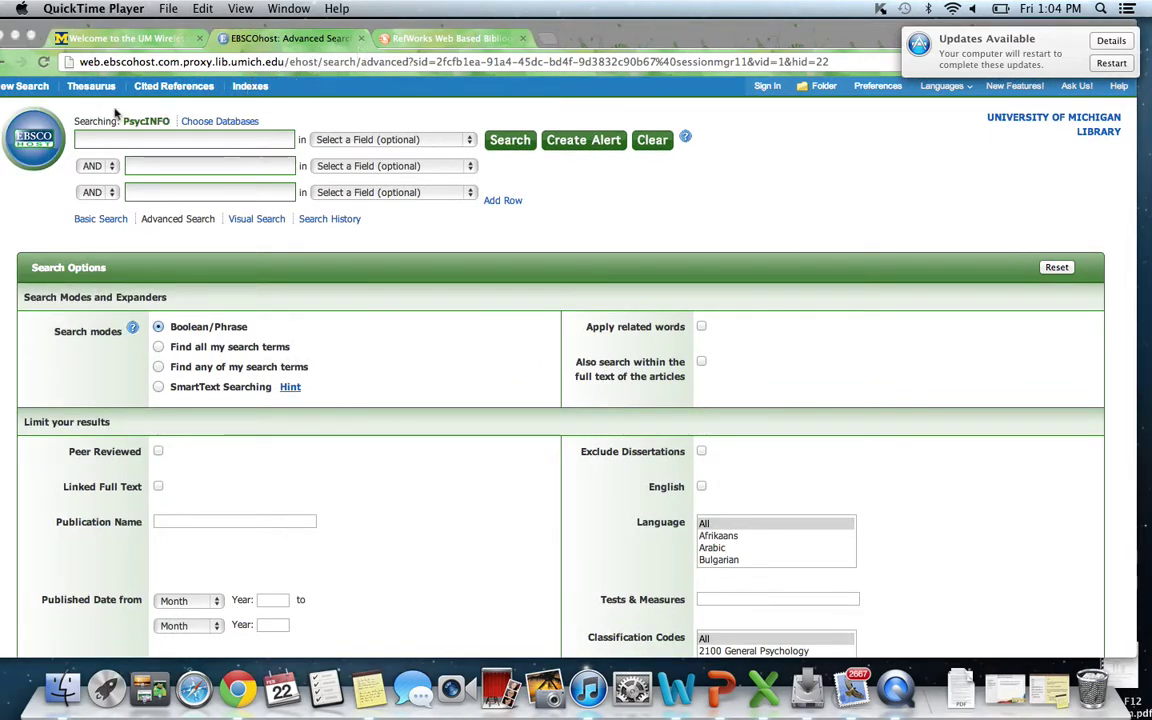
- Search the PsycINFO Advanced Search for 'casual sex conley'
click(92, 139)
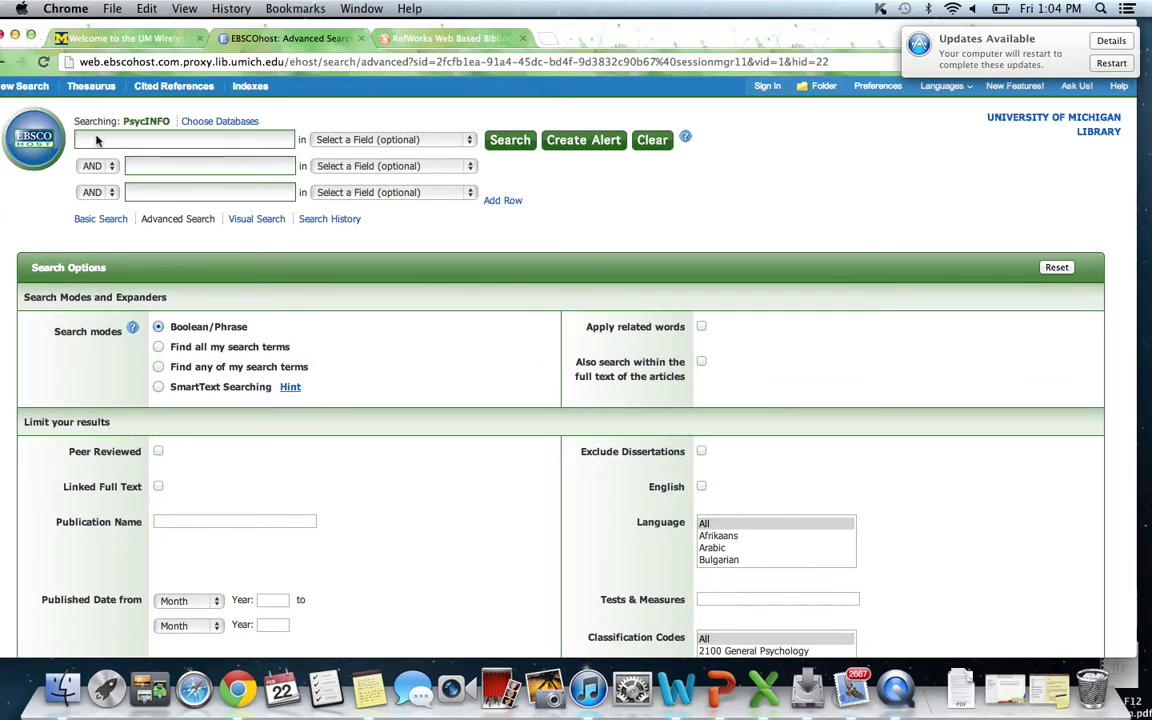
text(casual sex conley)
key(Return)
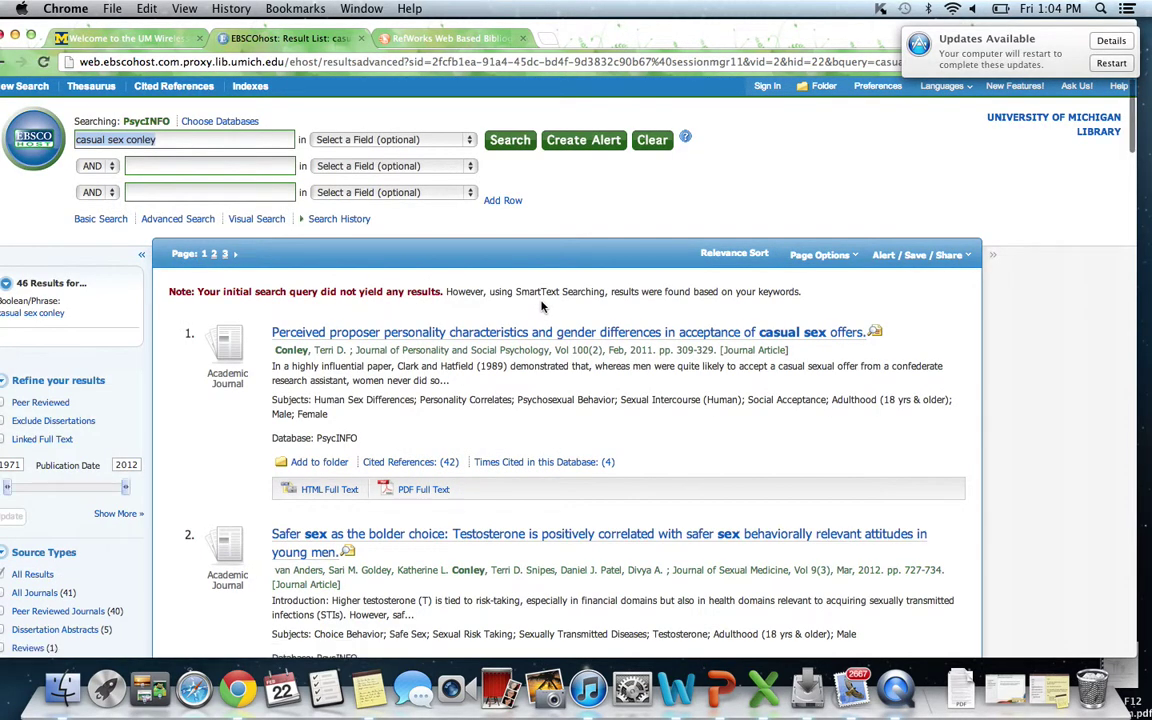
- Add the first three results, including the testosterone and CATSO articles, to the folder and view it
double_click(588, 26)
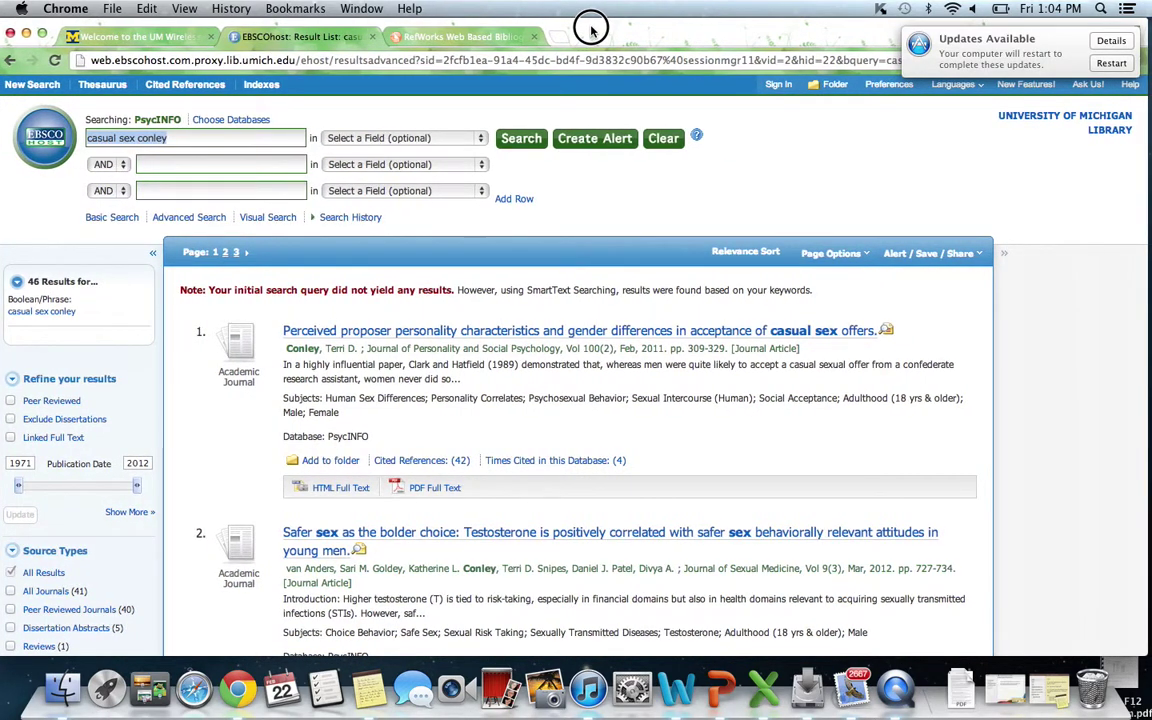
click(322, 461)
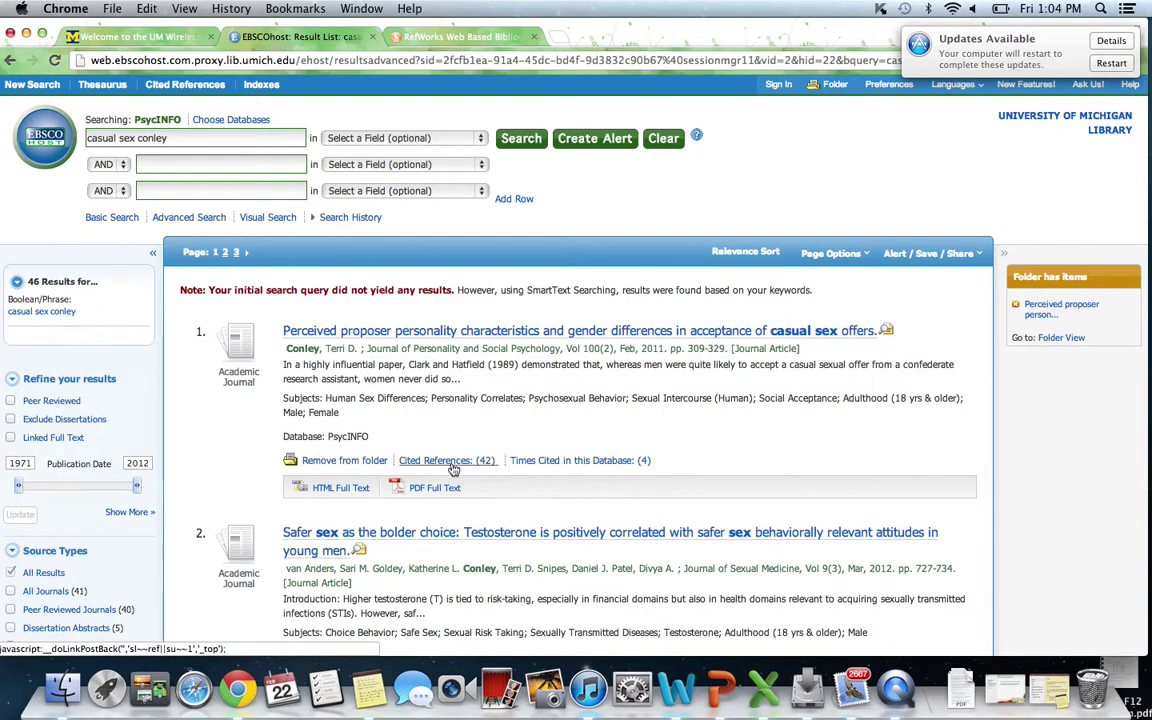
scroll(453, 468, down, 4)
click(330, 511)
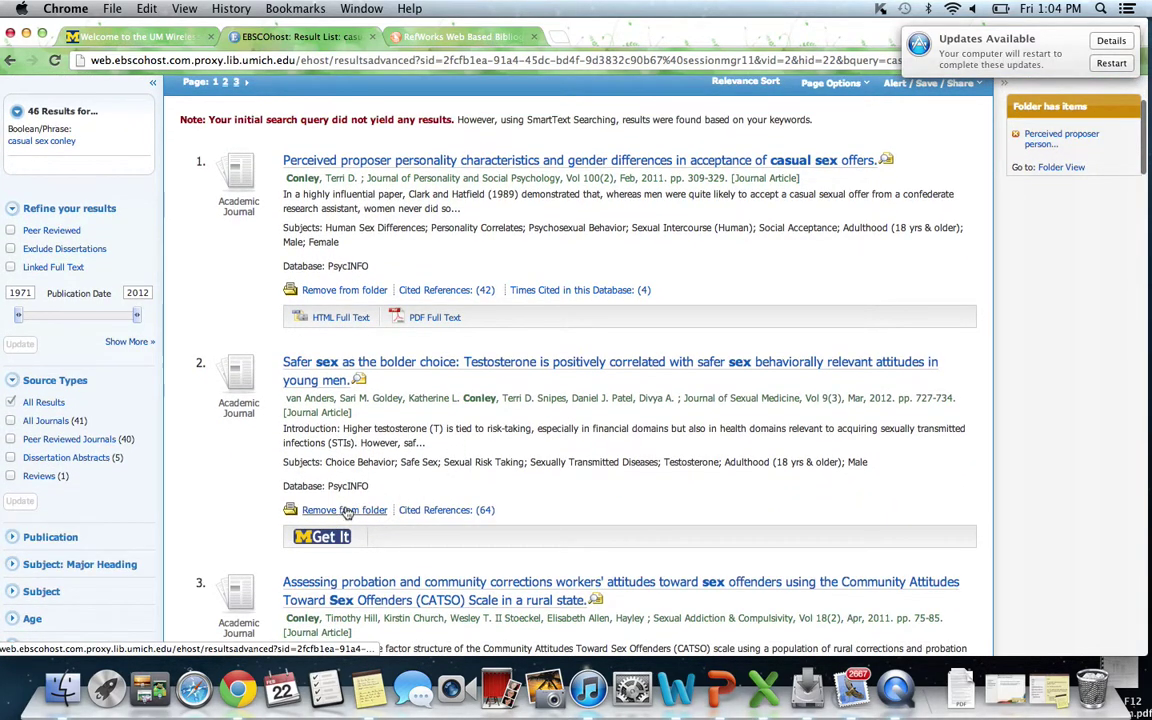
scroll(347, 512, down, 7)
click(326, 424)
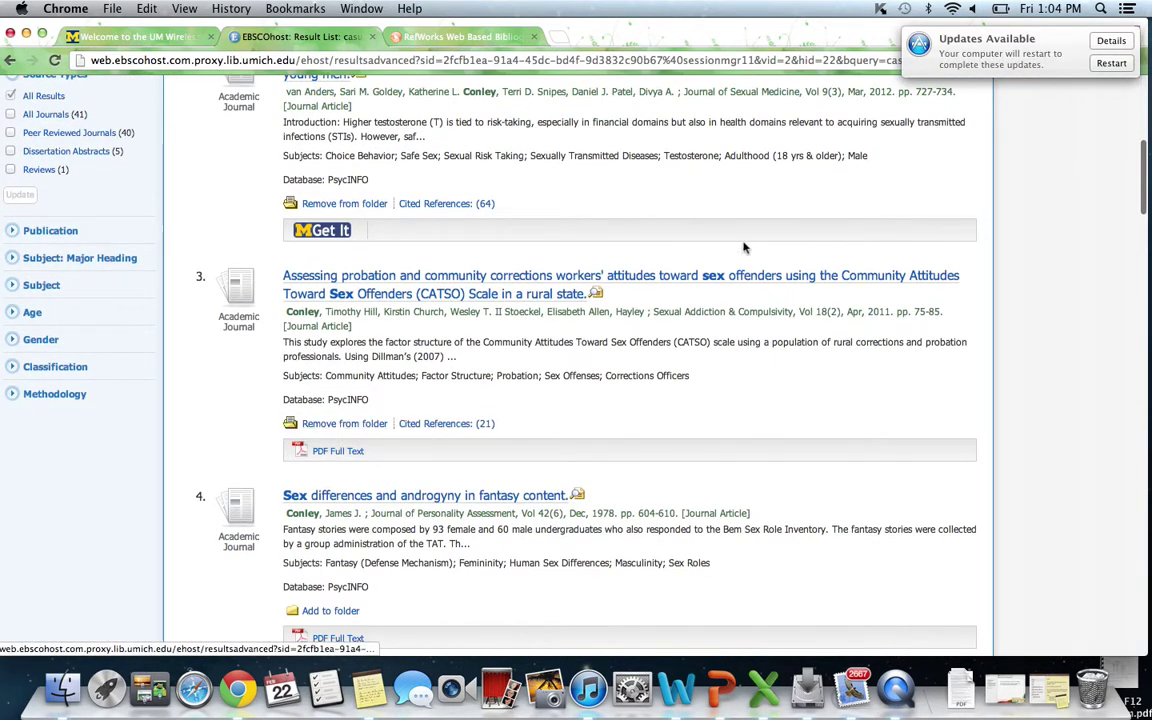
scroll(744, 247, up, 11)
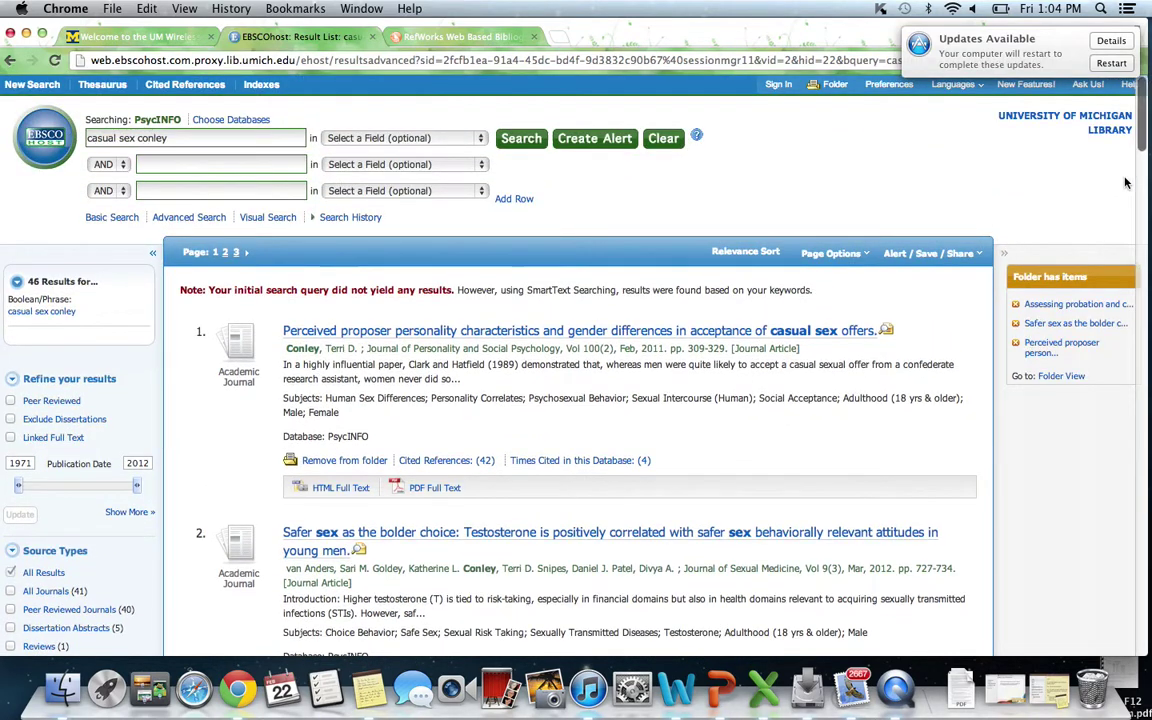
click(1062, 376)
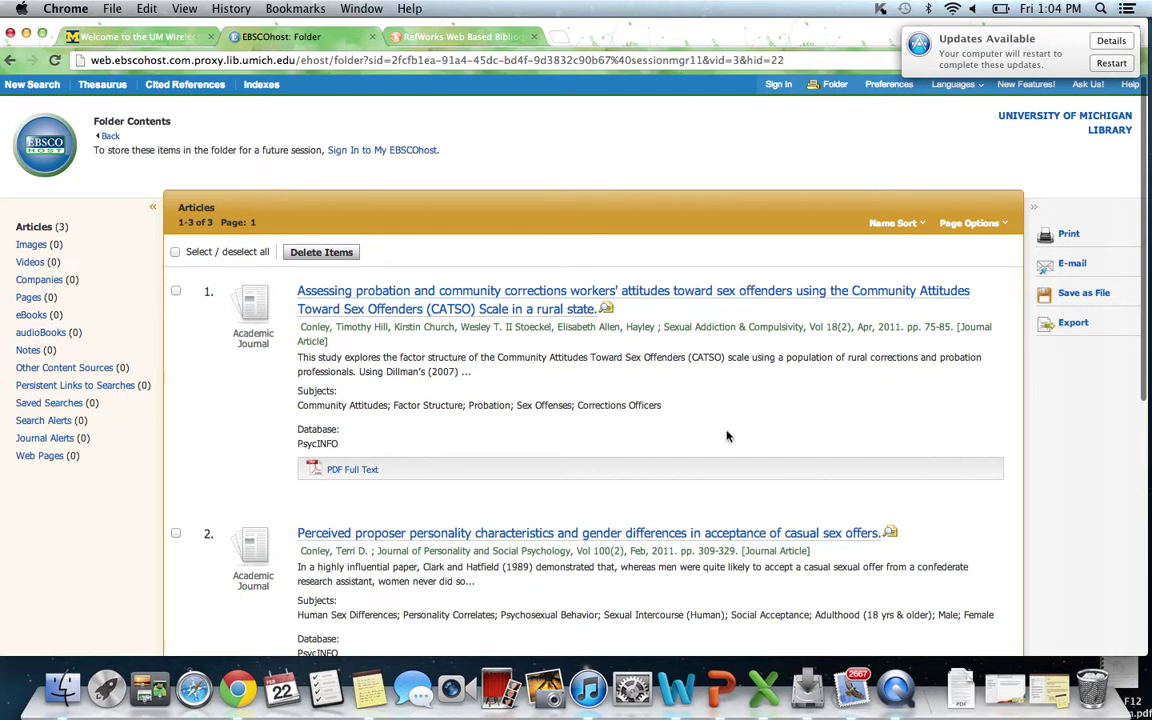
- Export the three foldered articles with Direct Export to RefWorks
click(1074, 323)
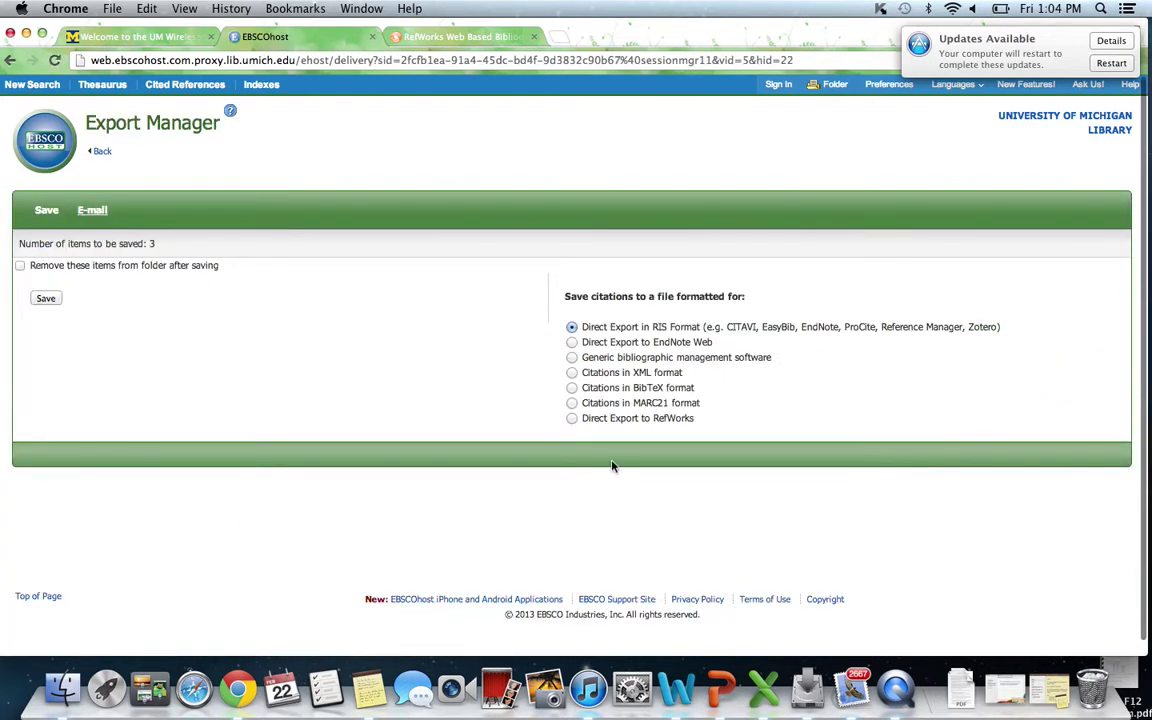
click(572, 419)
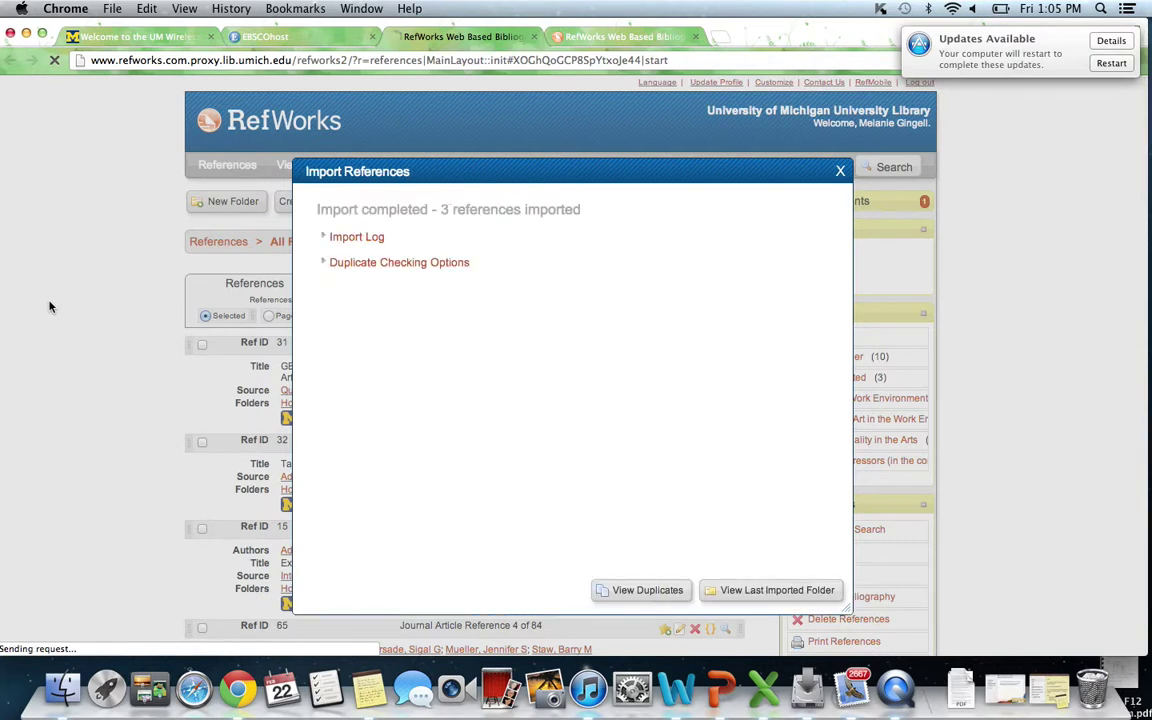
- Review the three imported PsycINFO references in the Last Imported folder, then start Create Bibliography
click(777, 590)
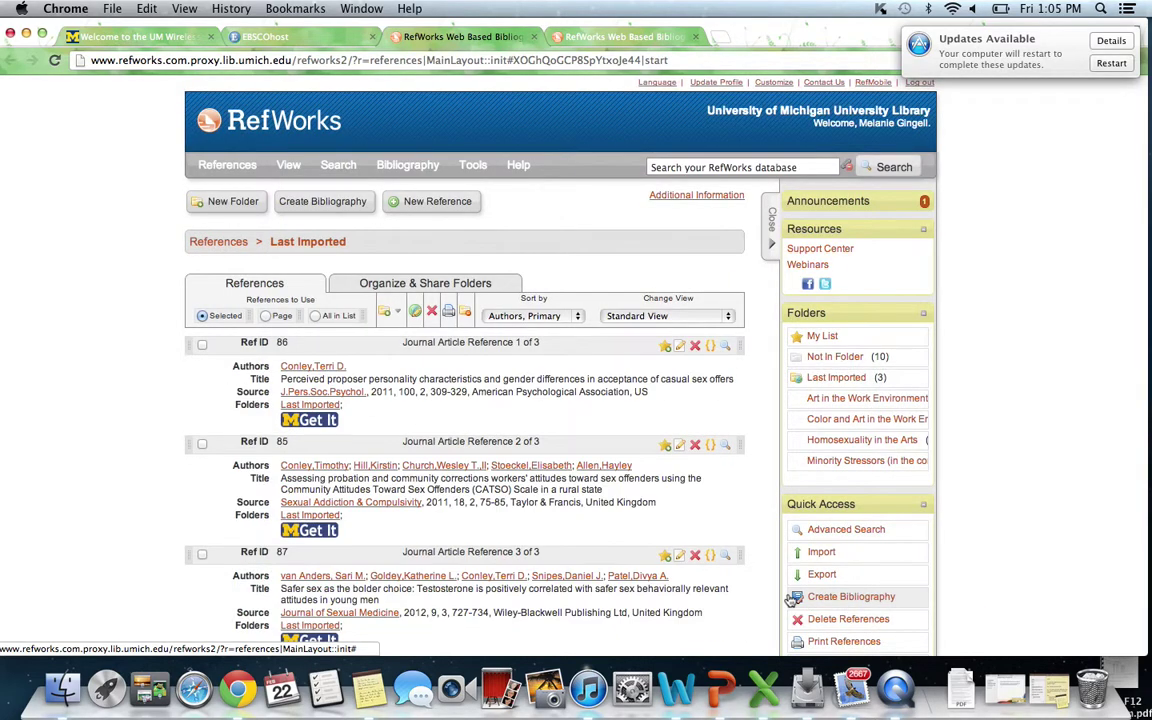
scroll(589, 450, down, 2)
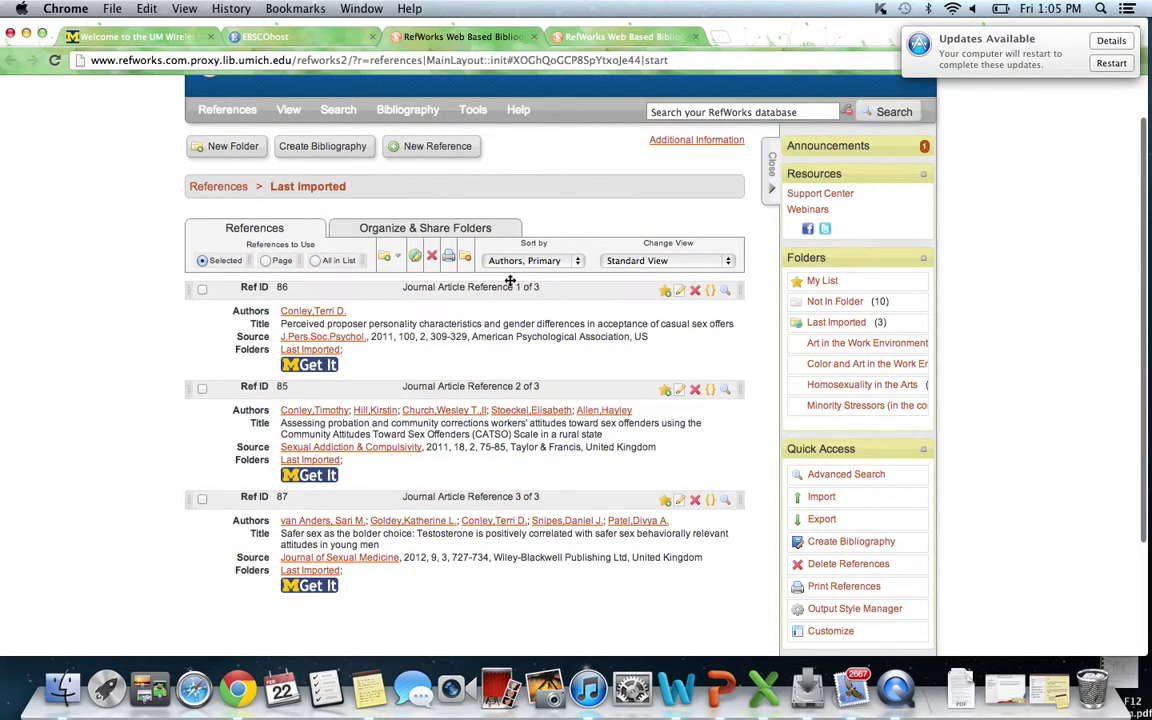
drag(510, 281, 486, 302)
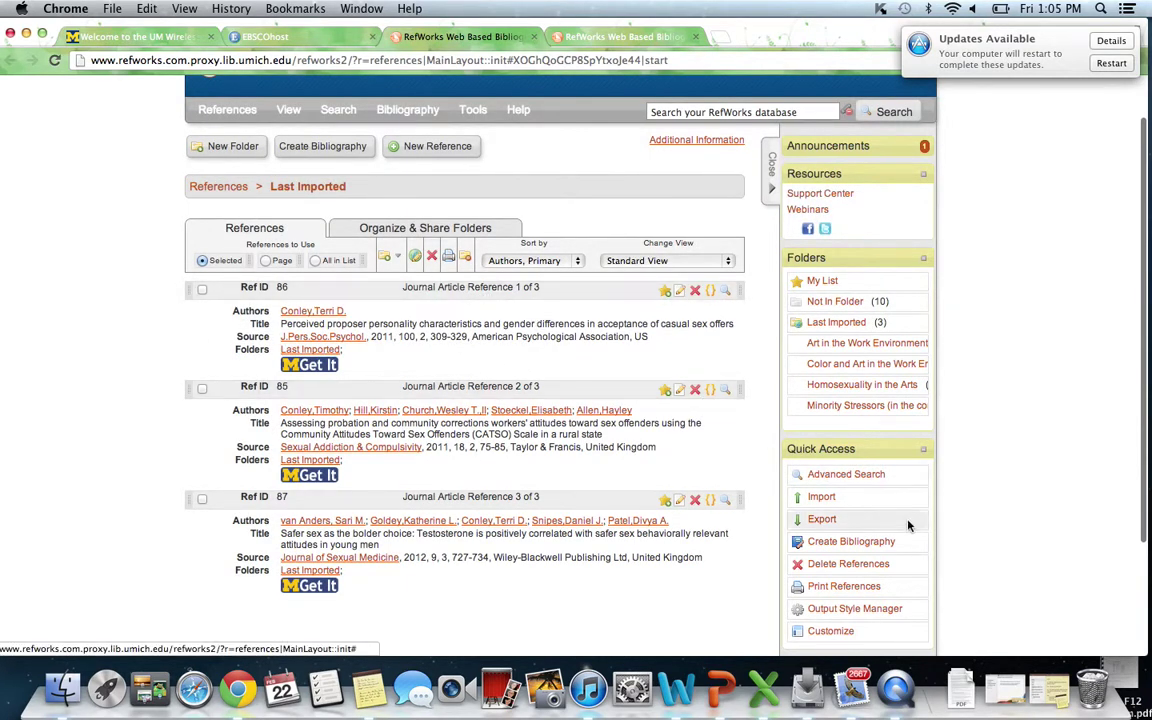
scroll(910, 526, down, 2)
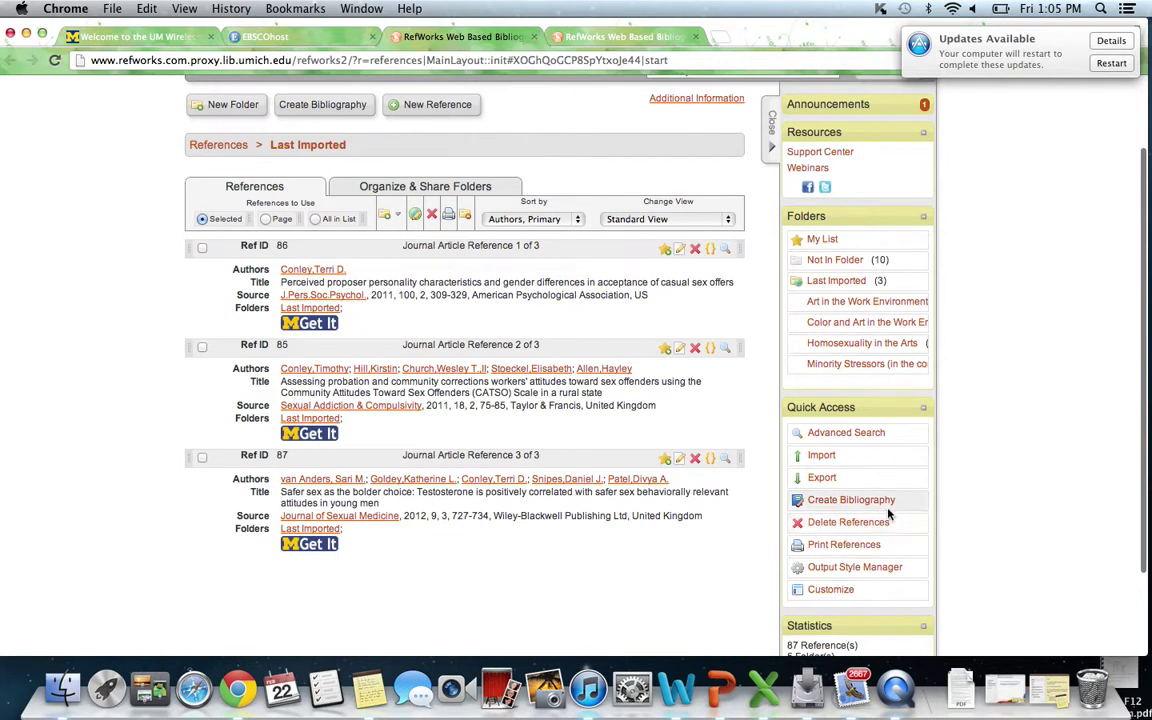
click(877, 499)
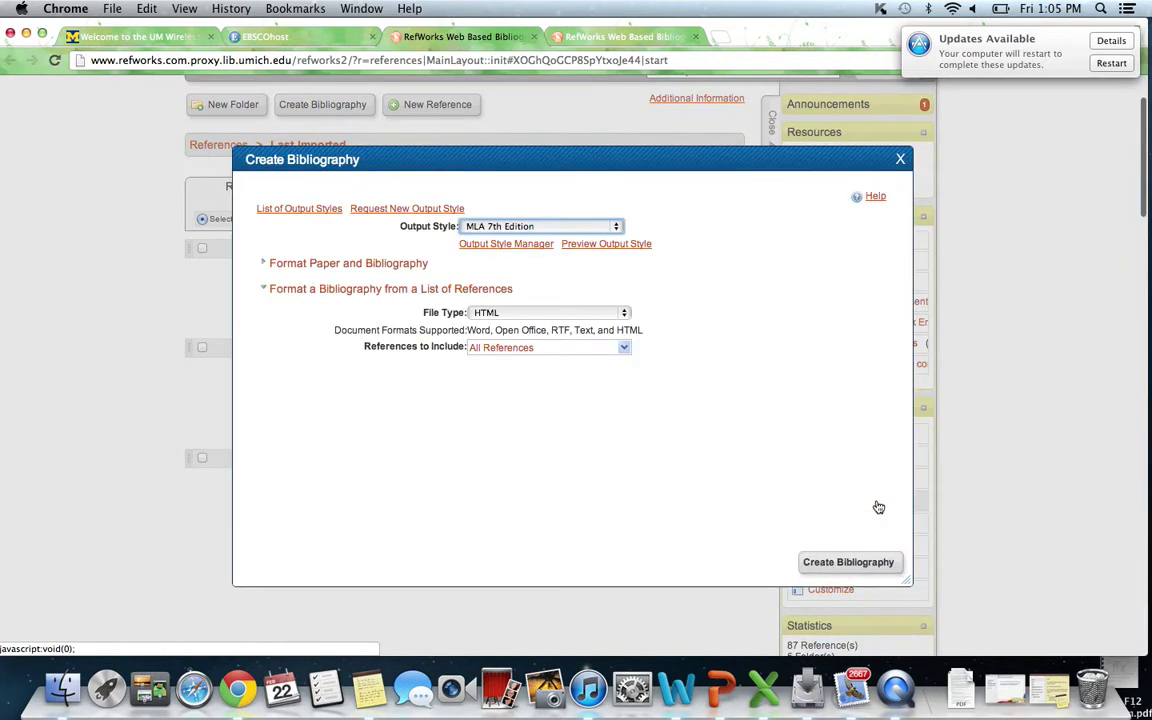
- Generate an HTML bibliography of all references in APA 6th output style
click(616, 228)
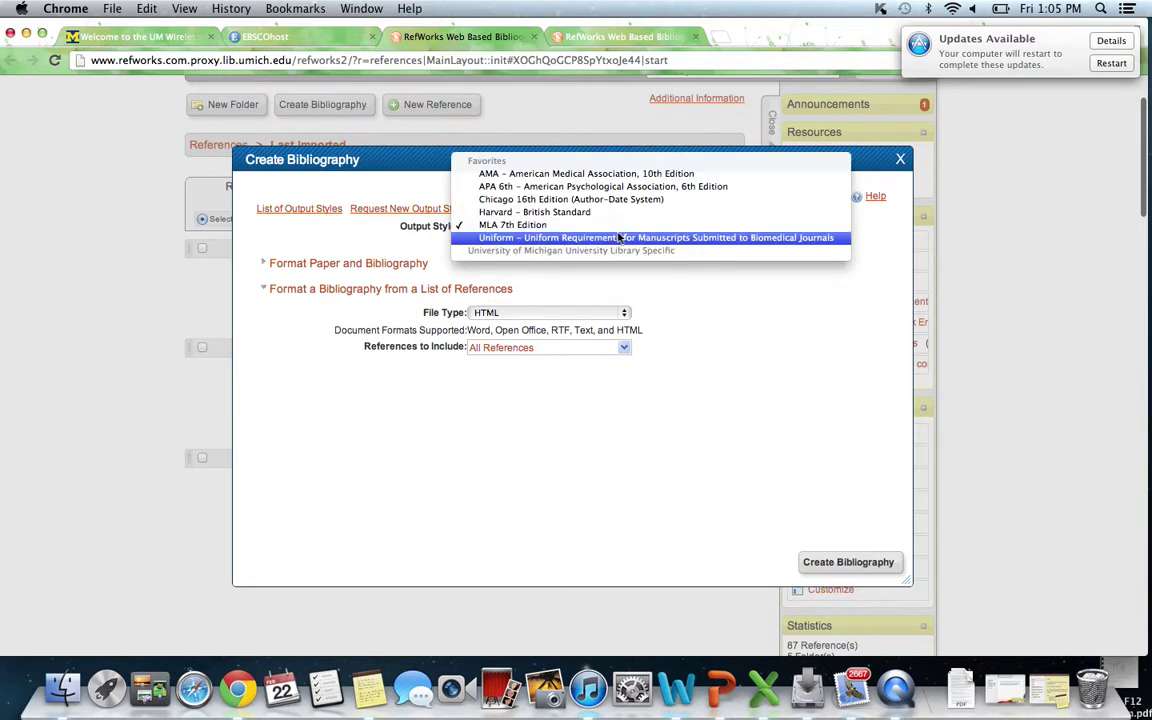
click(608, 187)
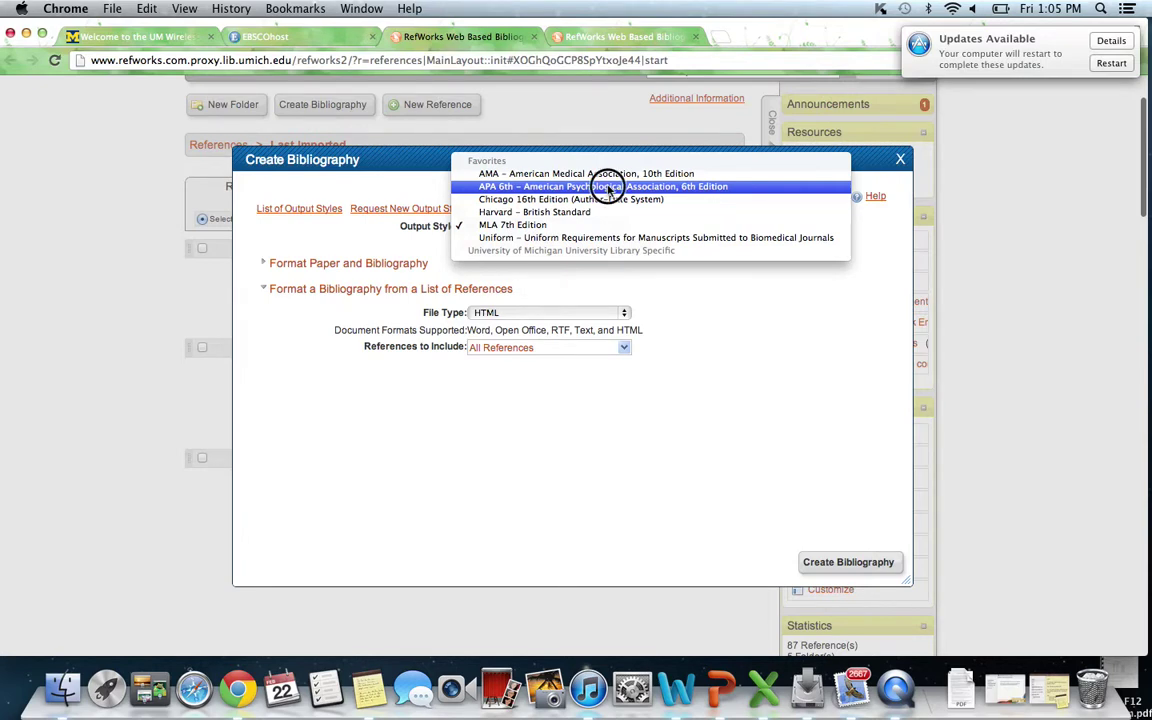
click(849, 561)
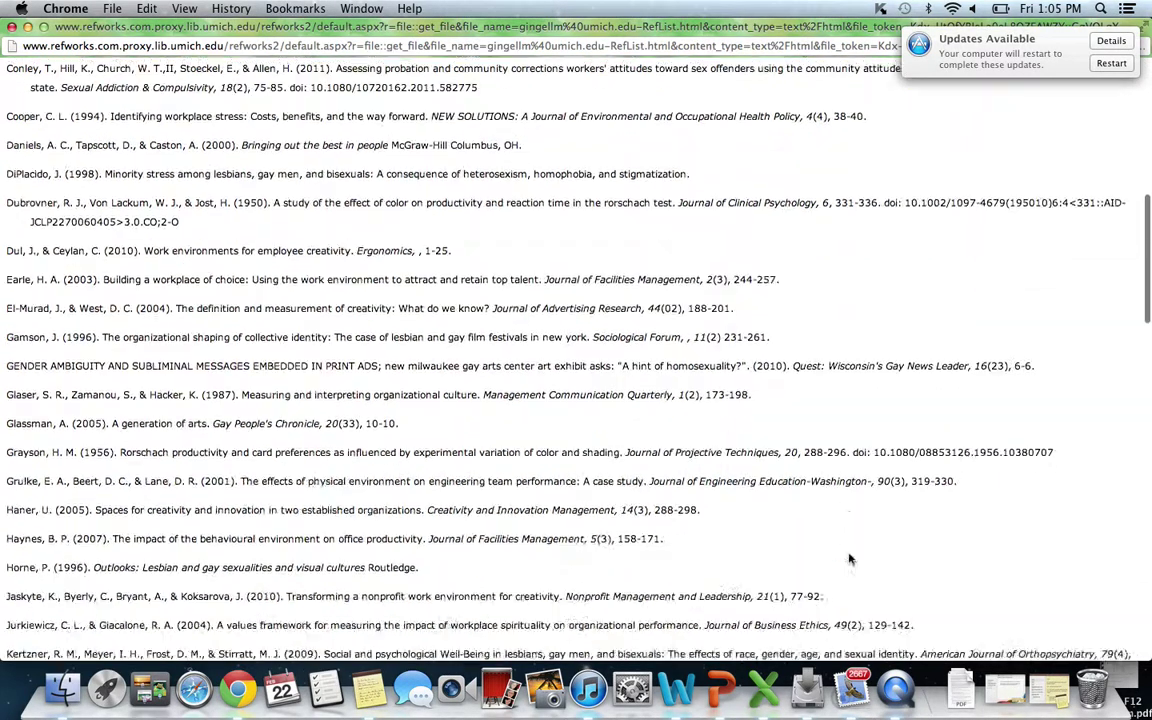
- Review the generated APA 6th reference list, then close its window
scroll(848, 553, up, 6)
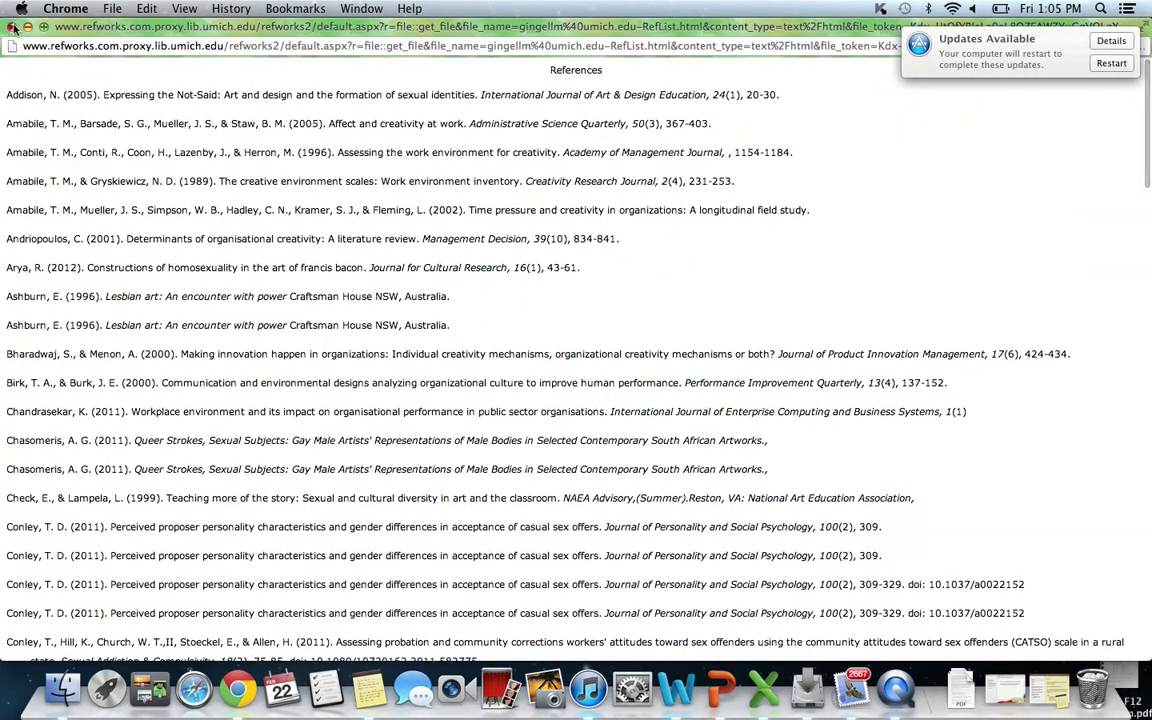
click(11, 26)
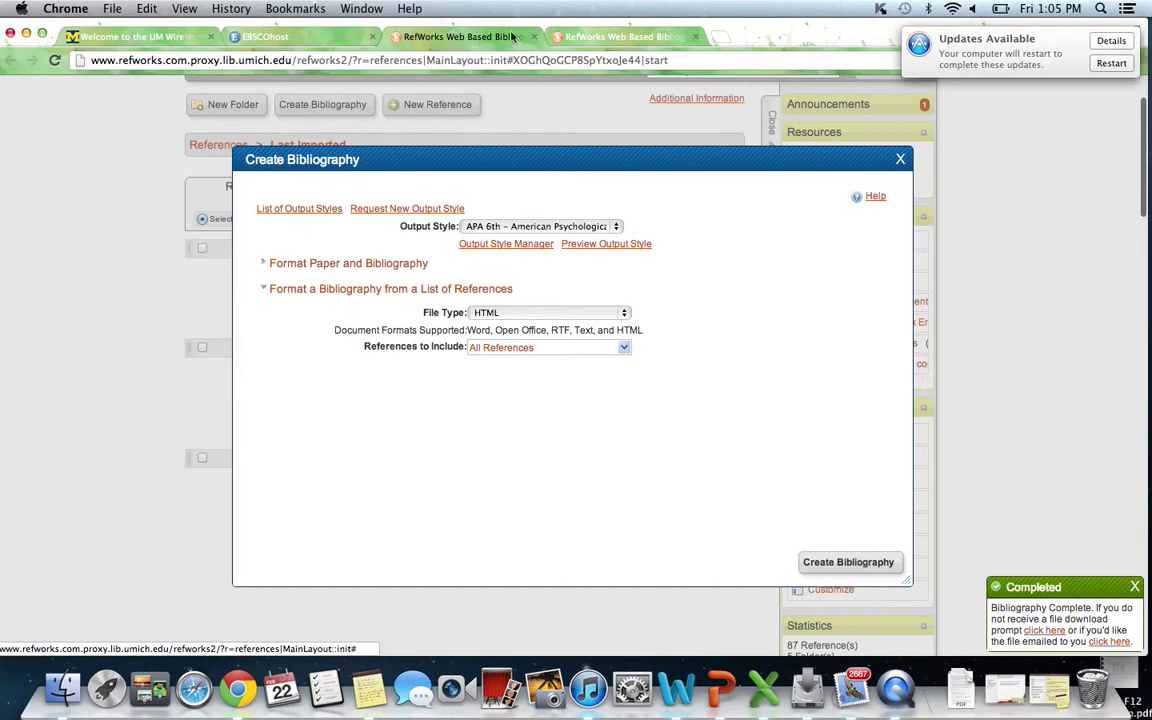